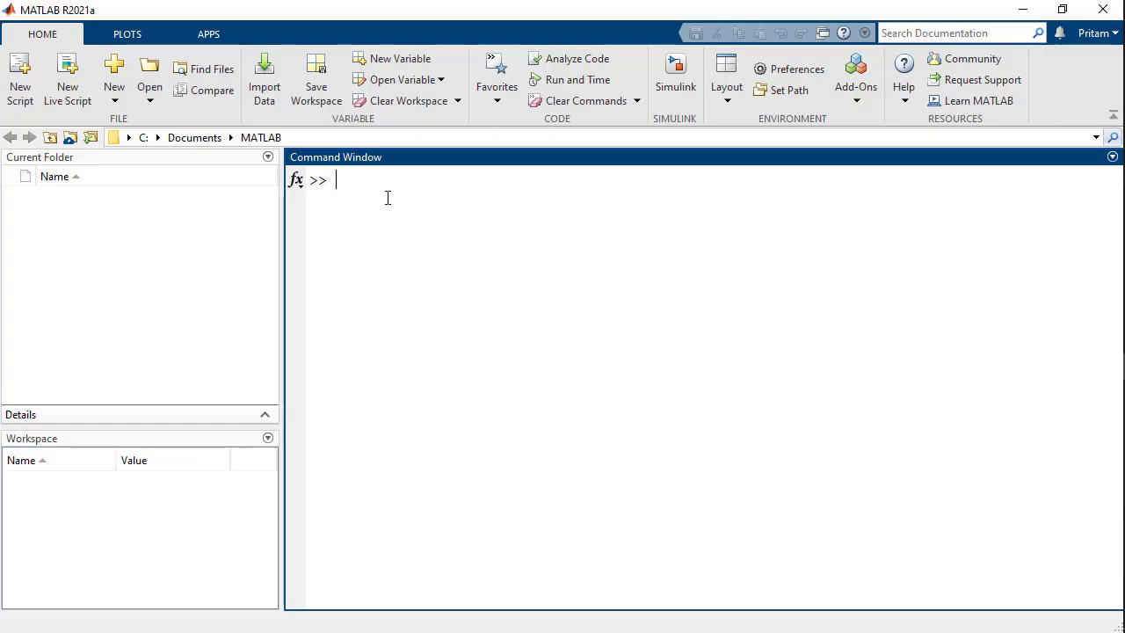
Create the trafficLight Stateflow model with sfnew, then apply HDL-friendly settings with hdlsetup trafficLight
{"action": "type", "text": "sfnew trafficLight"}
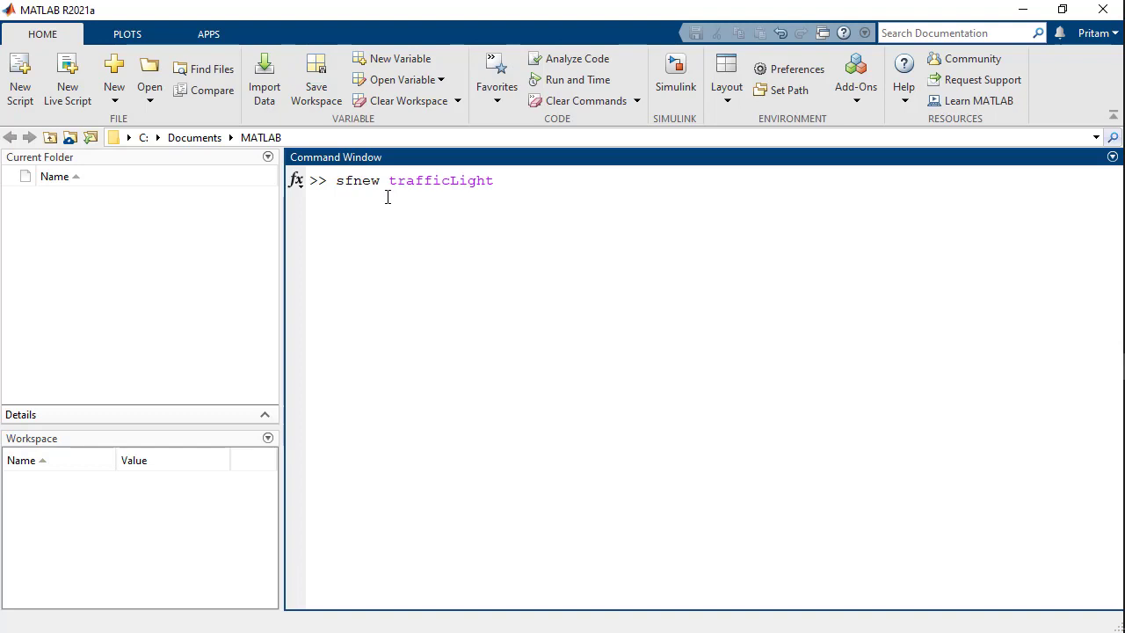
{"action": "key", "text": "Return"}
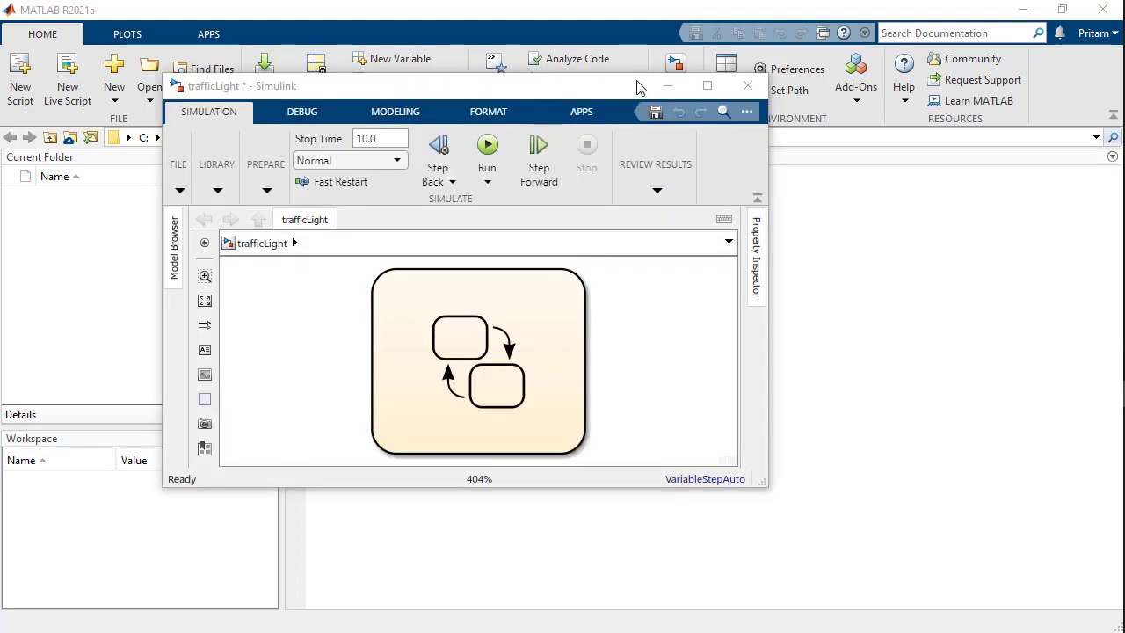
{"action": "left_click", "coordinate": [804, 311]}
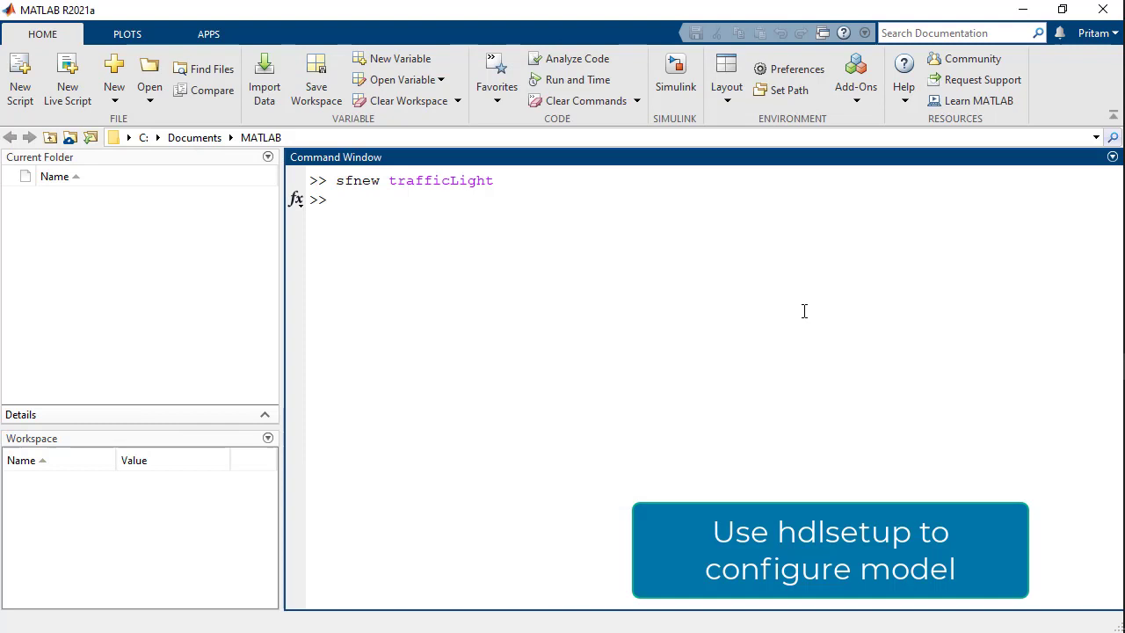
{"action": "type", "text": "hdlset"}
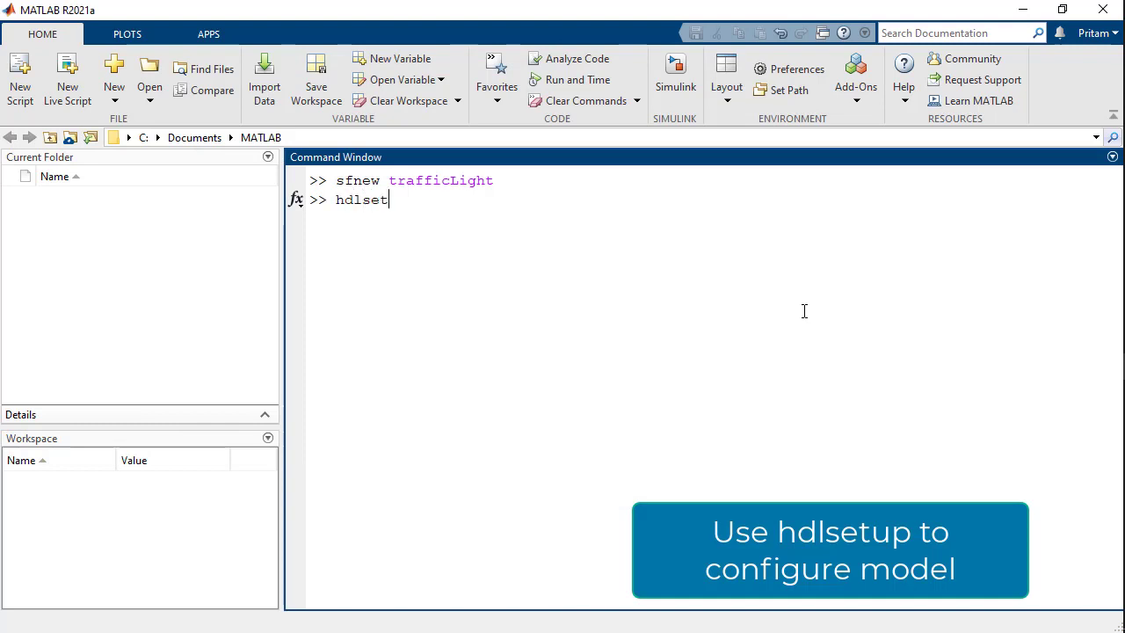
{"action": "type", "text": "up trafficLight"}
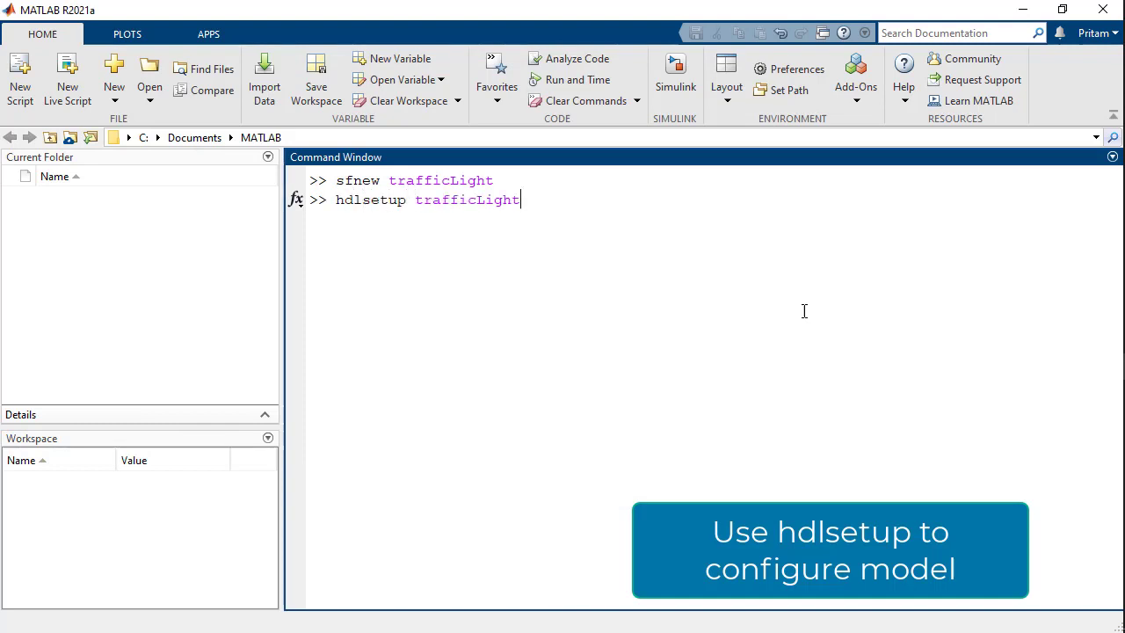
{"action": "key", "text": "Return"}
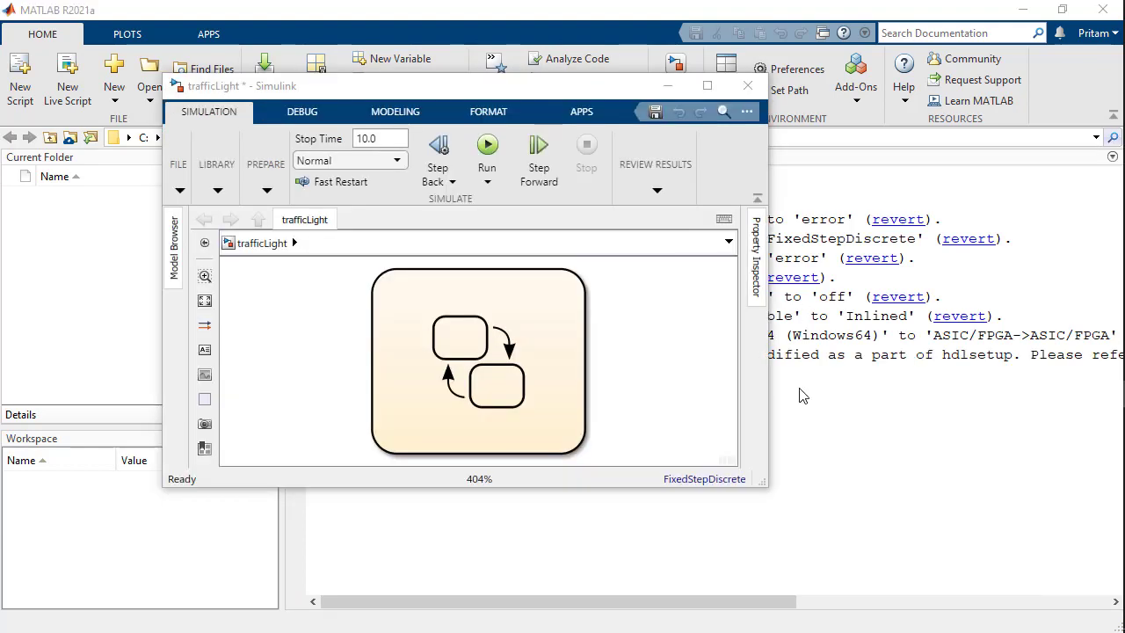
Open the chart's Chart Properties and set State Machine Type to Moore
{"action": "double_click", "coordinate": [539, 378]}
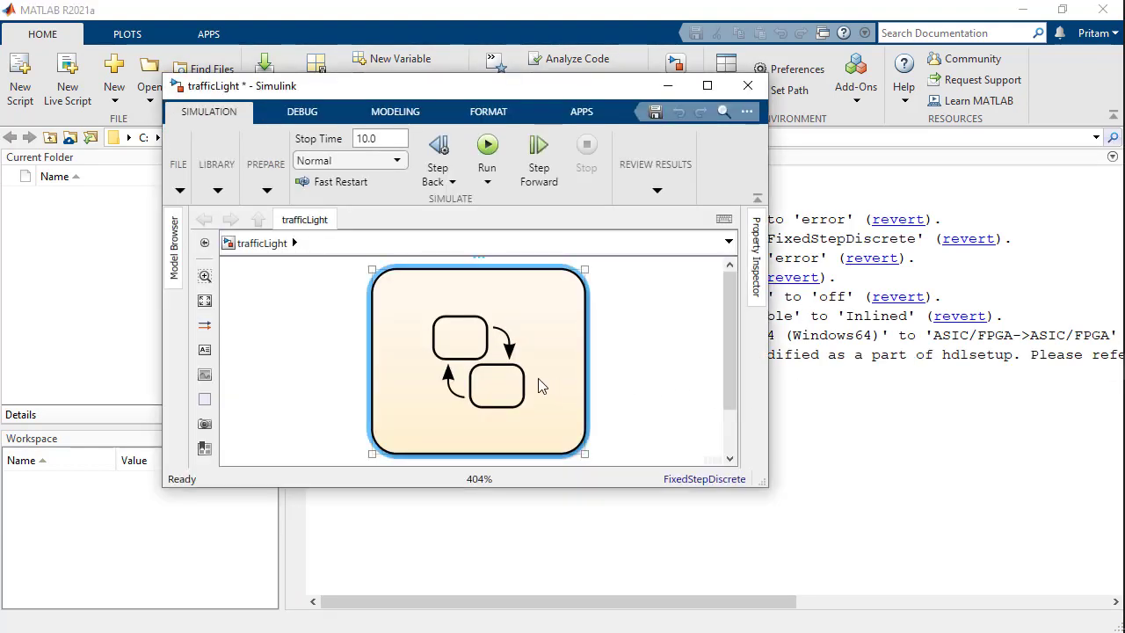
{"action": "left_click", "coordinate": [395, 111]}
{"action": "left_click", "coordinate": [339, 171]}
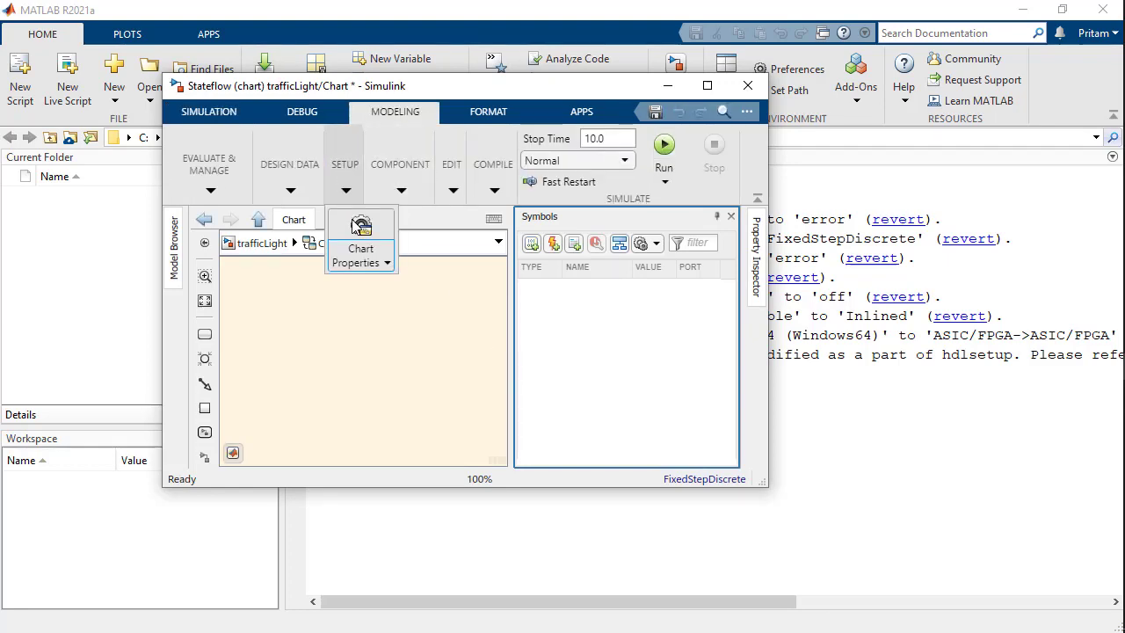
{"action": "left_click", "coordinate": [351, 222]}
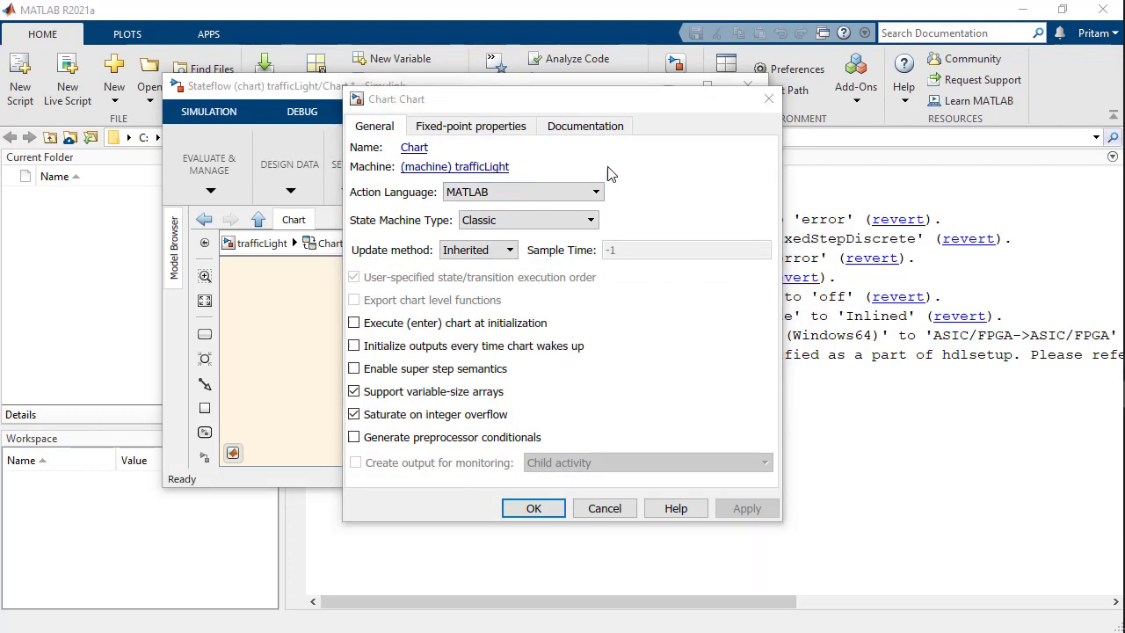
{"action": "left_click", "coordinate": [583, 222]}
{"action": "left_click", "coordinate": [573, 265]}
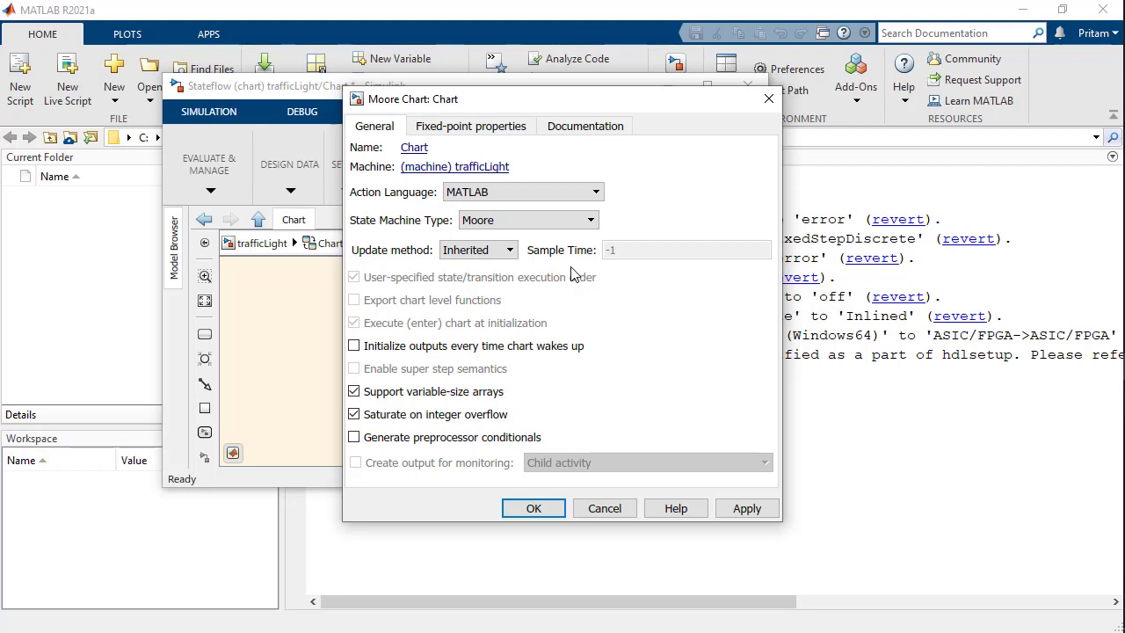
Set the chart's fixed-point fimath to hdlfimath via Specify Other, and apply
{"action": "left_click", "coordinate": [474, 127]}
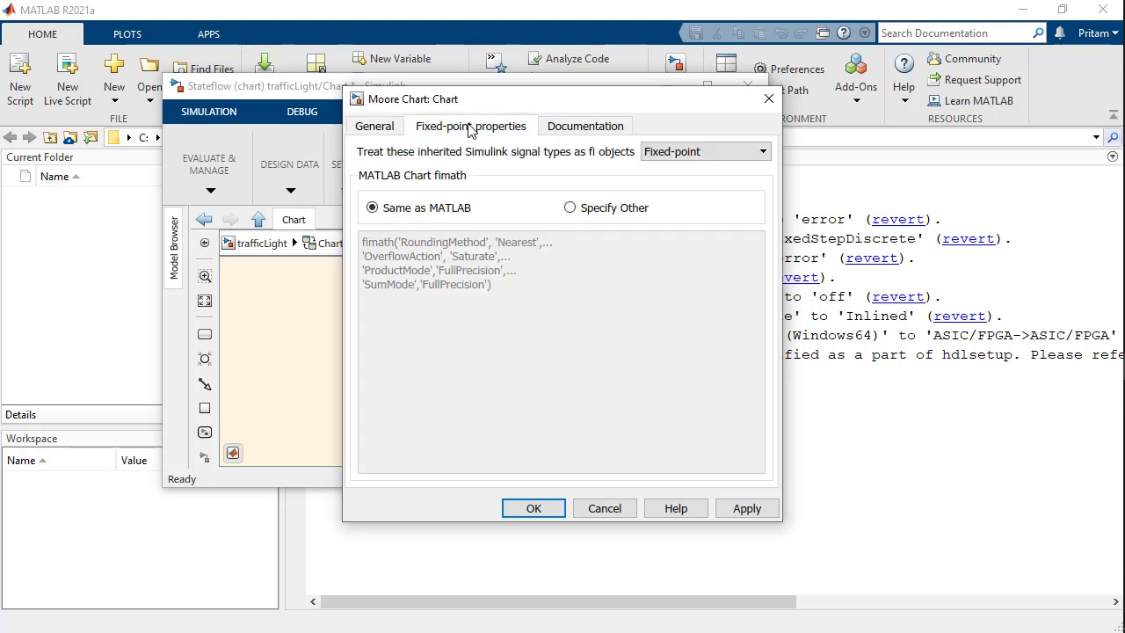
{"action": "left_click", "coordinate": [571, 209]}
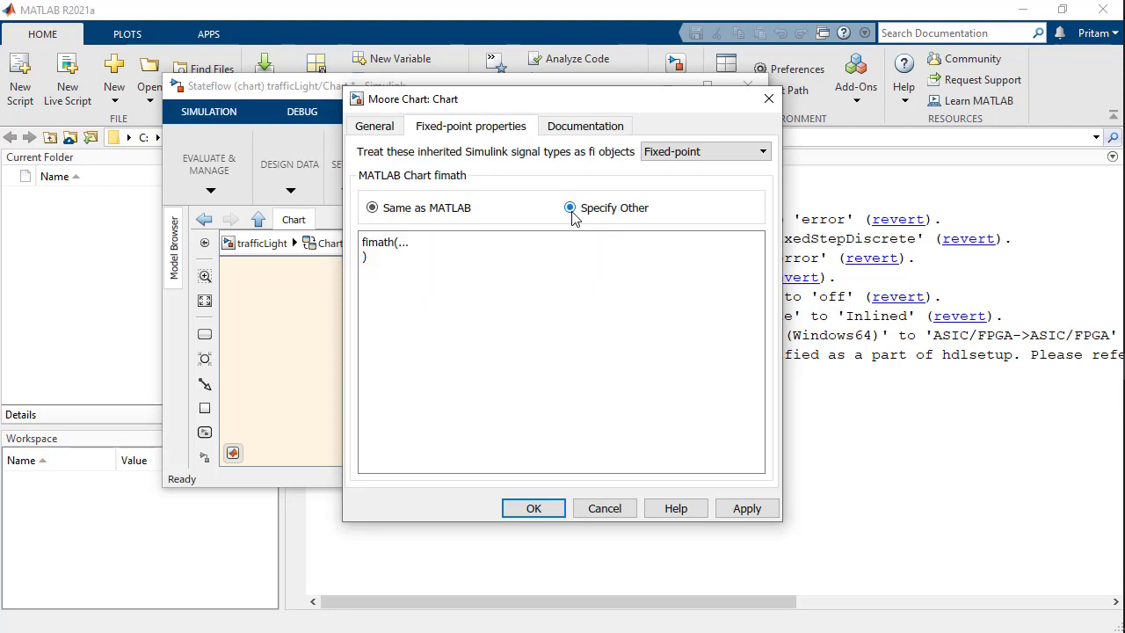
{"action": "left_click", "coordinate": [666, 280]}
{"action": "key", "text": "BackSpace"}
{"action": "key", "text": "BackSpace"}
{"action": "key", "text": "BackSpace"}
{"action": "key", "text": "BackSpace"}
{"action": "key", "text": "BackSpace"}
{"action": "key", "text": "BackSpace"}
{"action": "key", "text": "BackSpace"}
{"action": "key", "text": "BackSpace"}
{"action": "key", "text": "BackSpace"}
{"action": "key", "text": "BackSpace"}
{"action": "key", "text": "BackSpace"}
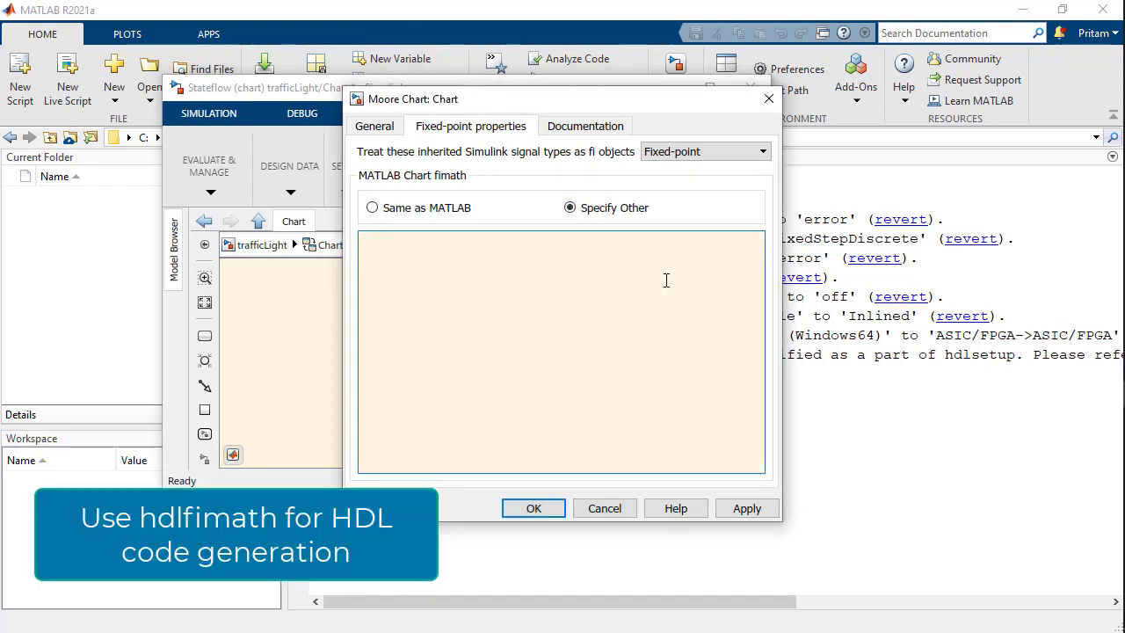
{"action": "type", "text": "hdlfimath"}
{"action": "left_click", "coordinate": [758, 512]}
{"action": "left_click", "coordinate": [532, 508]}
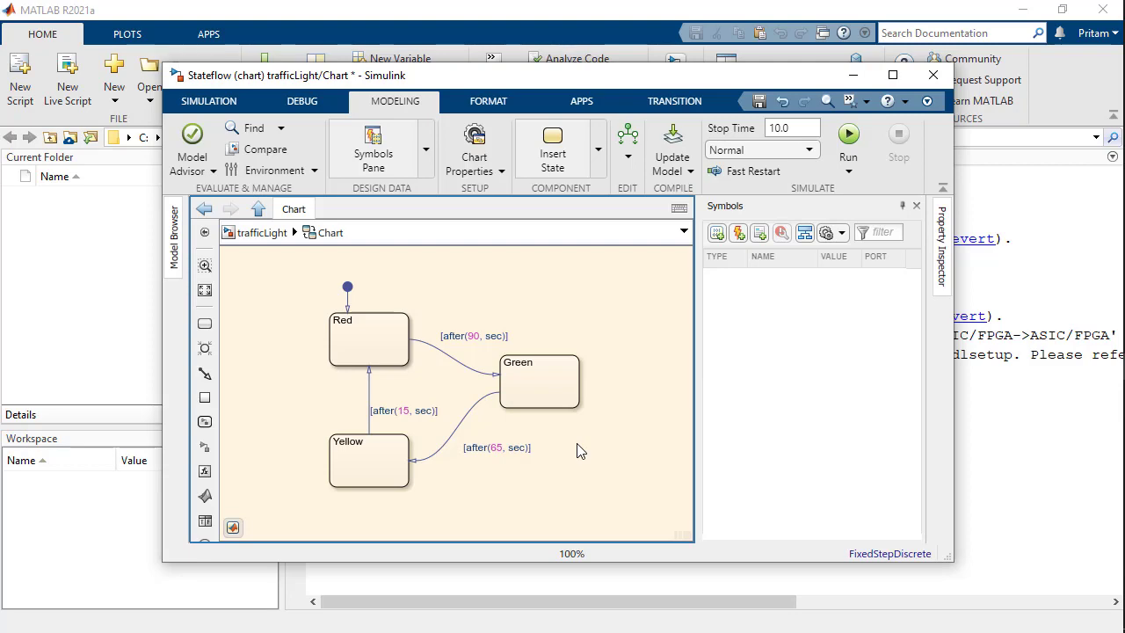
Enable 'Create output for monitoring' (Child activity) in the chart properties to add the ChartMode output
{"action": "right_click", "coordinate": [587, 469]}
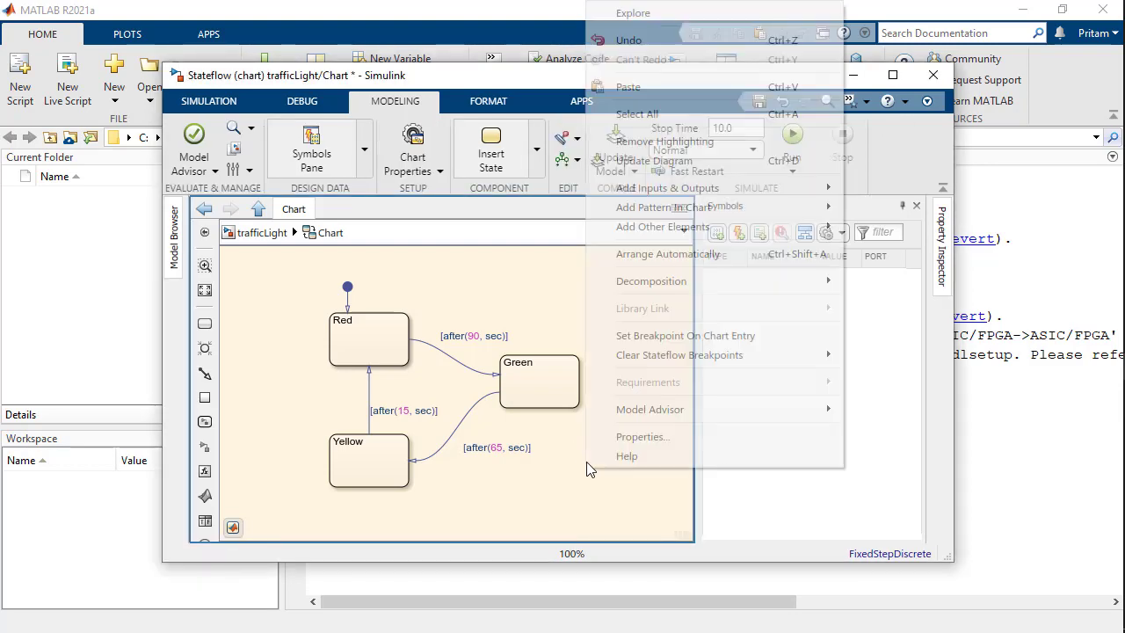
{"action": "left_click", "coordinate": [615, 437]}
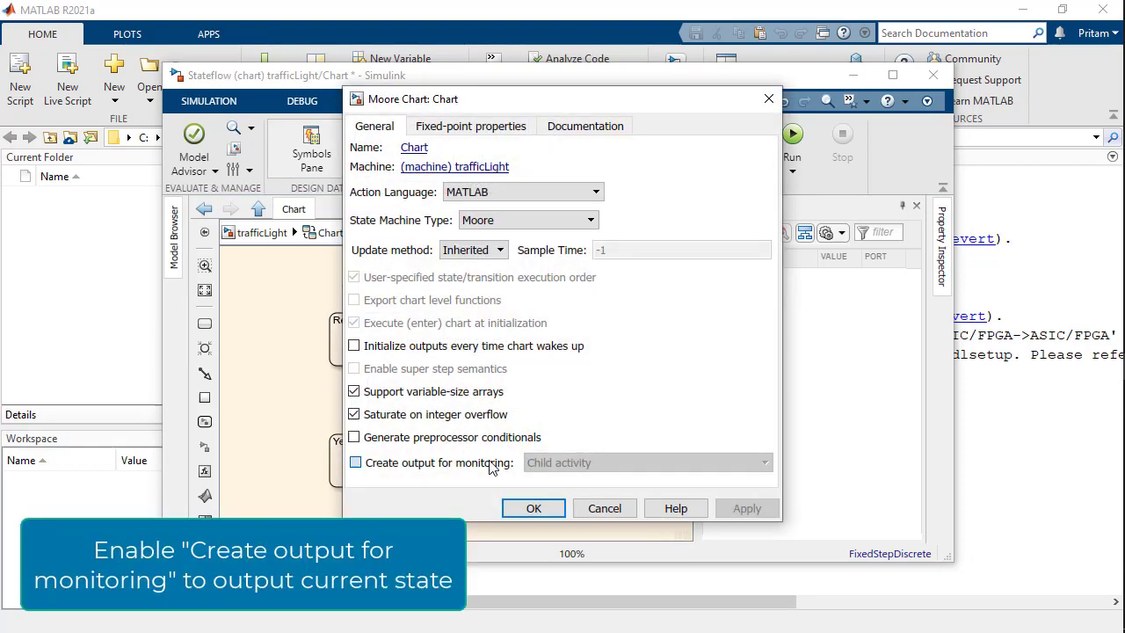
{"action": "left_click", "coordinate": [355, 461]}
{"action": "scroll", "coordinate": [734, 454], "scroll_direction": "down", "scroll_amount": 3}
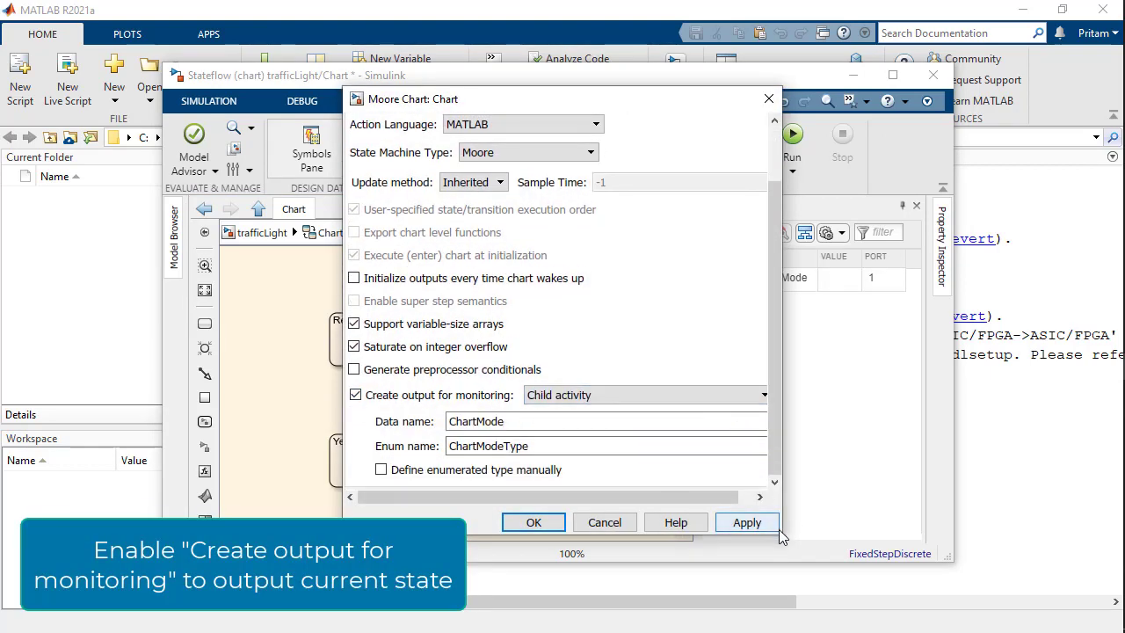
{"action": "left_click_drag", "start_coordinate": [784, 538], "coordinate": [816, 545]}
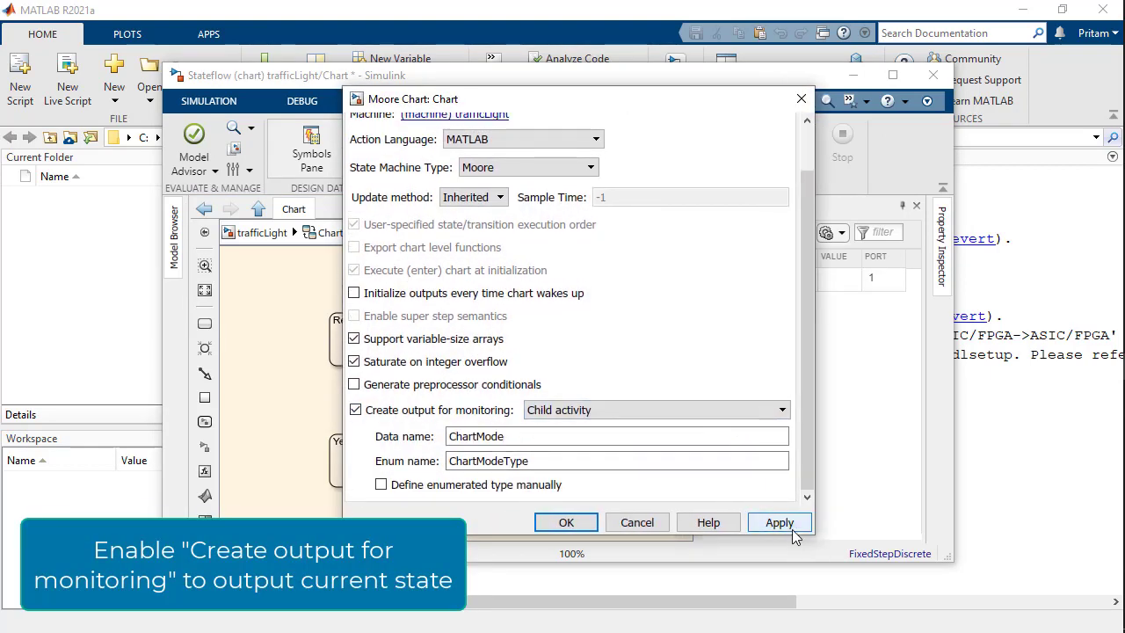
{"action": "left_click", "coordinate": [788, 525]}
{"action": "left_click", "coordinate": [566, 522]}
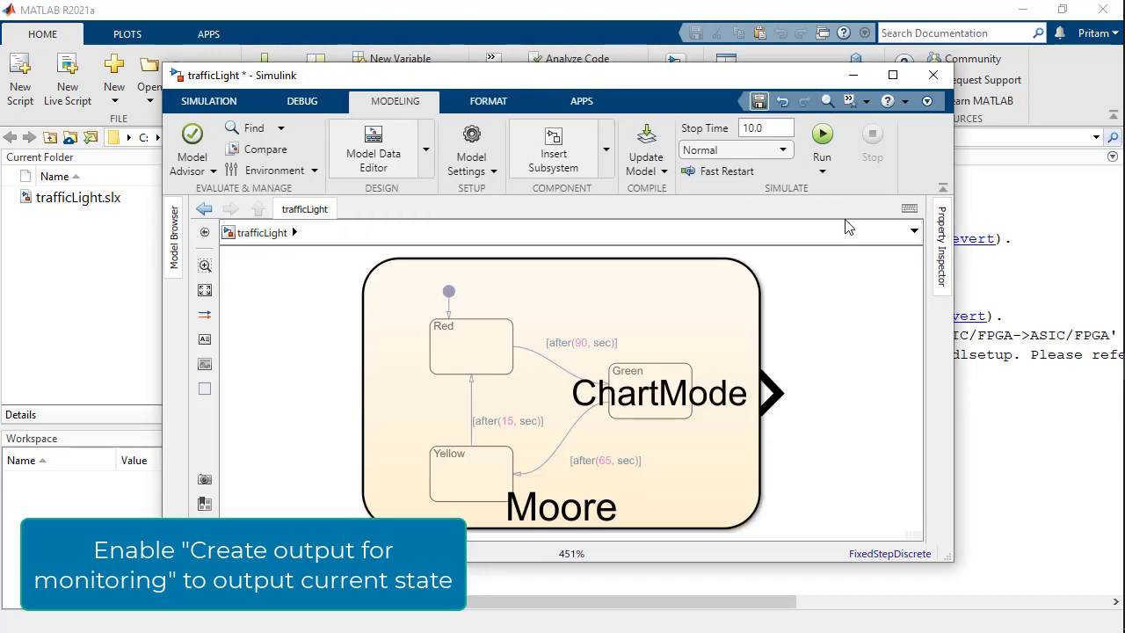
Save the model, star HDL Coder in the Apps gallery and open its HDL Code tab
{"action": "left_click", "coordinate": [758, 101]}
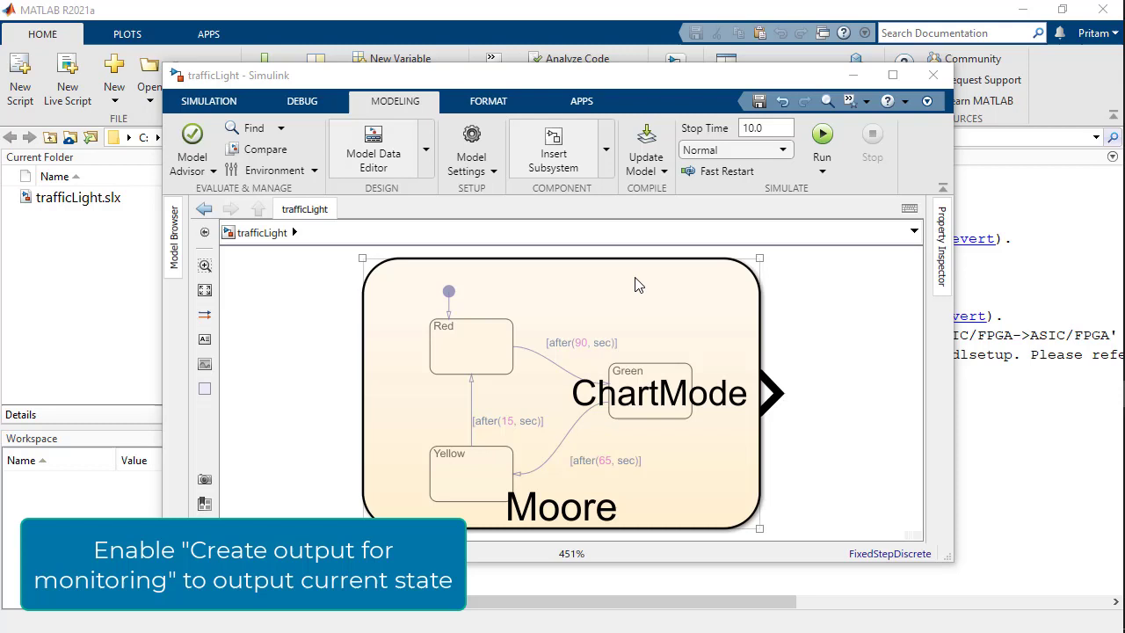
{"action": "left_click", "coordinate": [591, 104]}
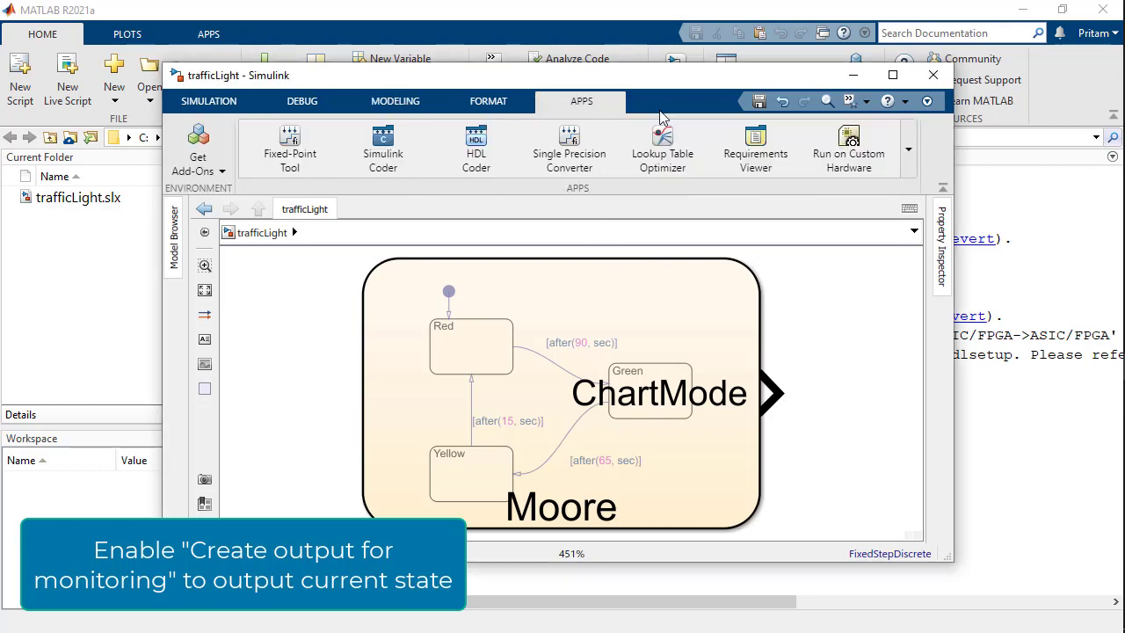
{"action": "left_click", "coordinate": [908, 148]}
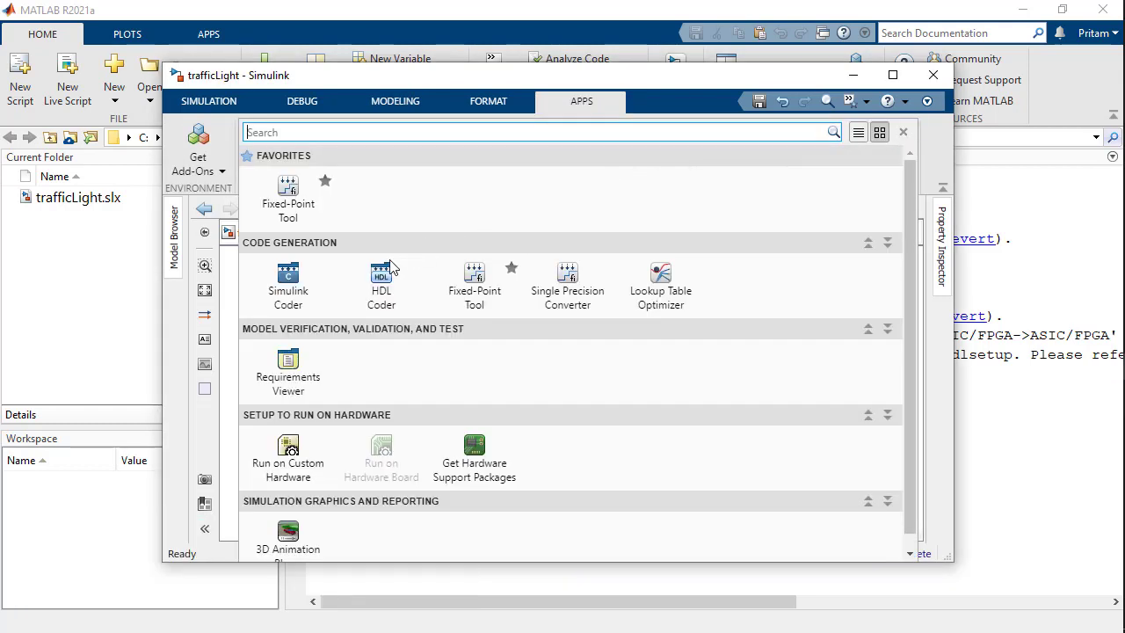
{"action": "left_click", "coordinate": [418, 267]}
{"action": "left_click", "coordinate": [379, 293]}
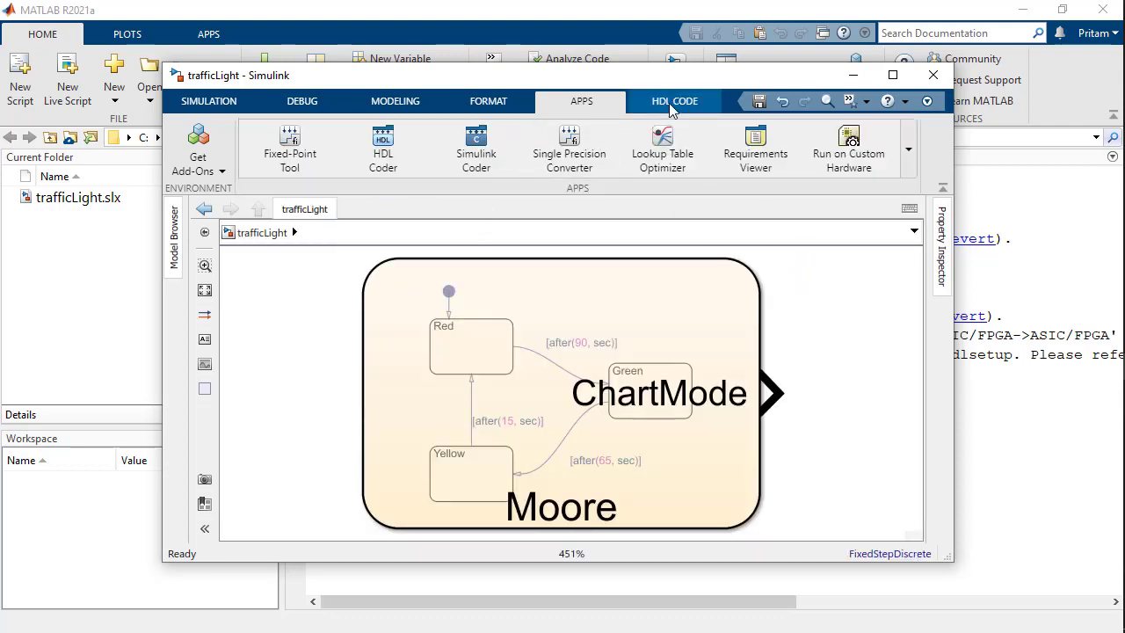
{"action": "left_click", "coordinate": [673, 102]}
{"action": "left_click", "coordinate": [431, 312]}
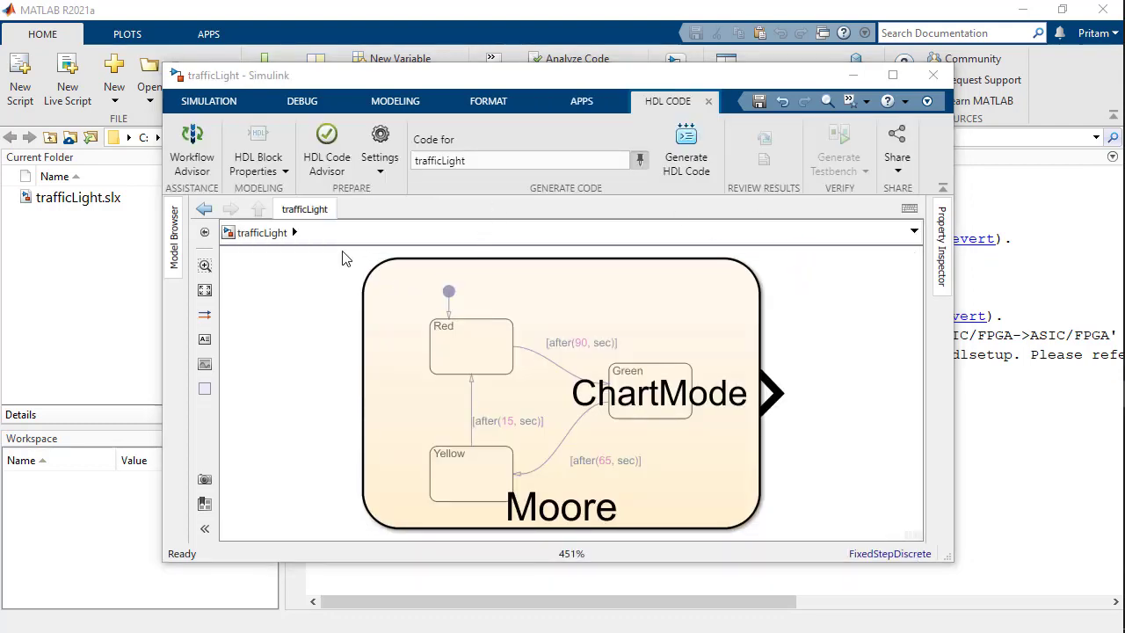
Wrap the Moore chart in a Subsystem and connect its ChartMode output to a new Scope block
{"action": "left_click_drag", "start_coordinate": [343, 253], "coordinate": [820, 480]}
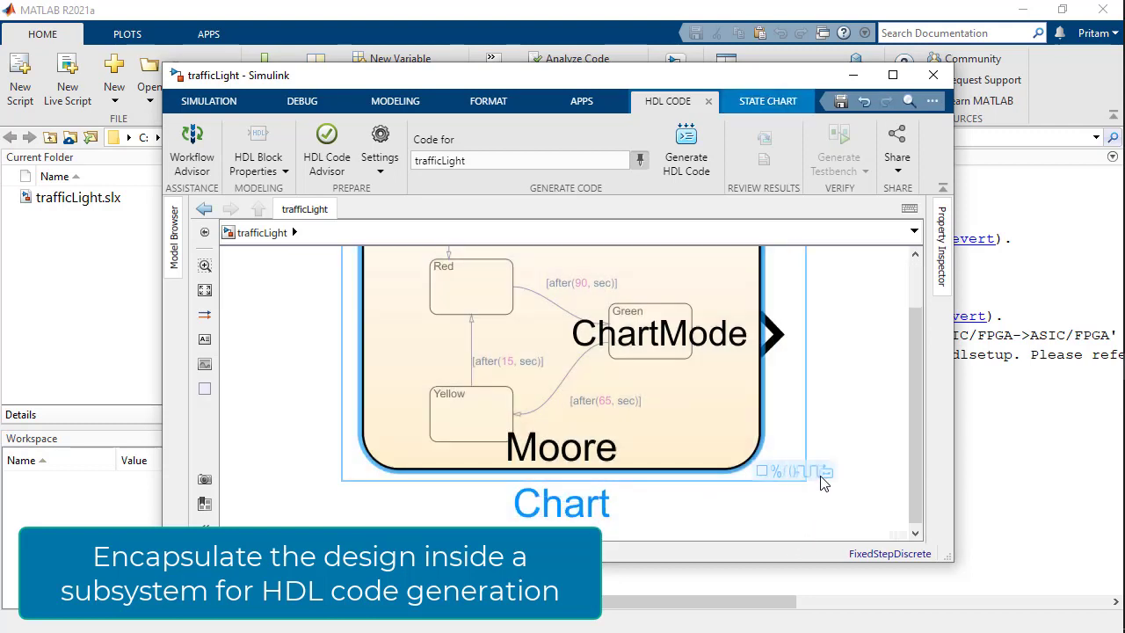
{"action": "left_click", "coordinate": [819, 465]}
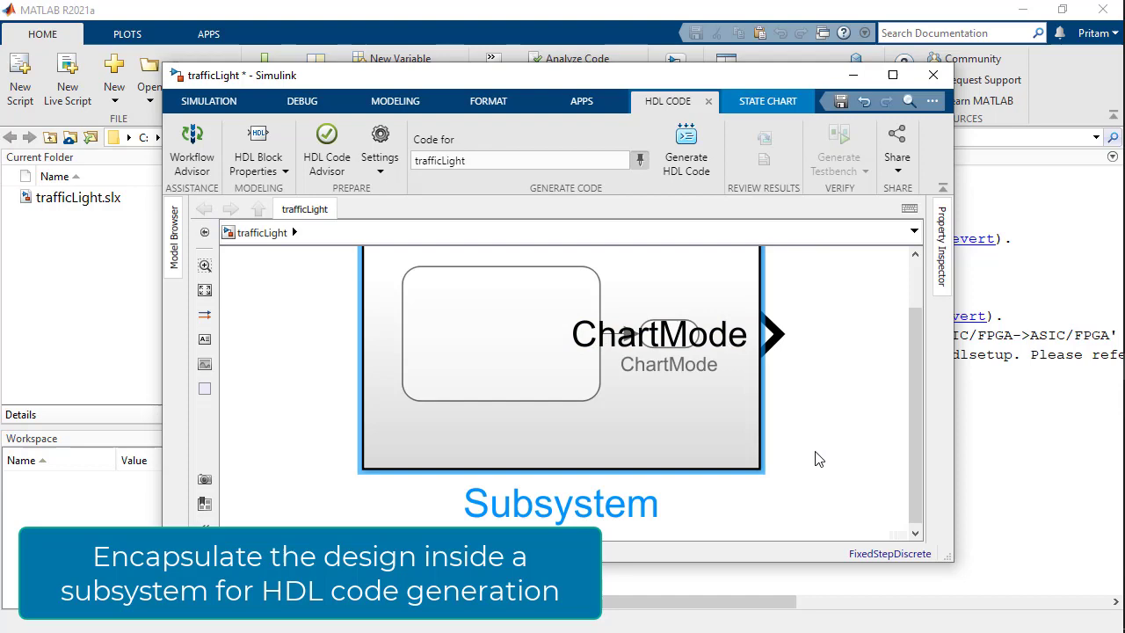
{"action": "double_click", "coordinate": [811, 393]}
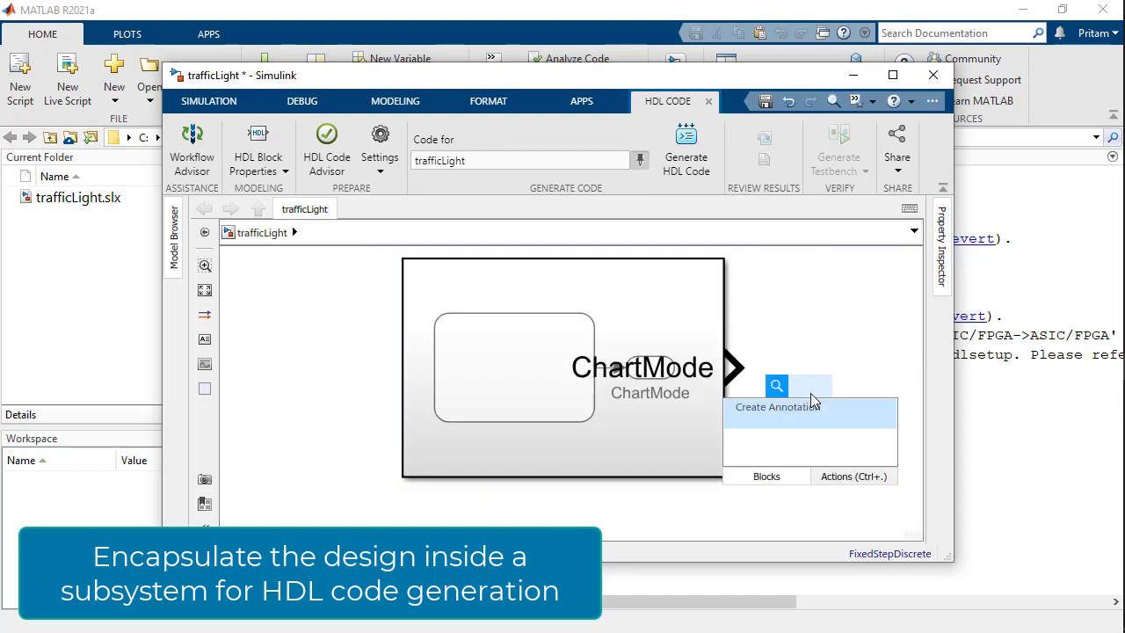
{"action": "type", "text": "scope"}
{"action": "key", "text": "Return"}
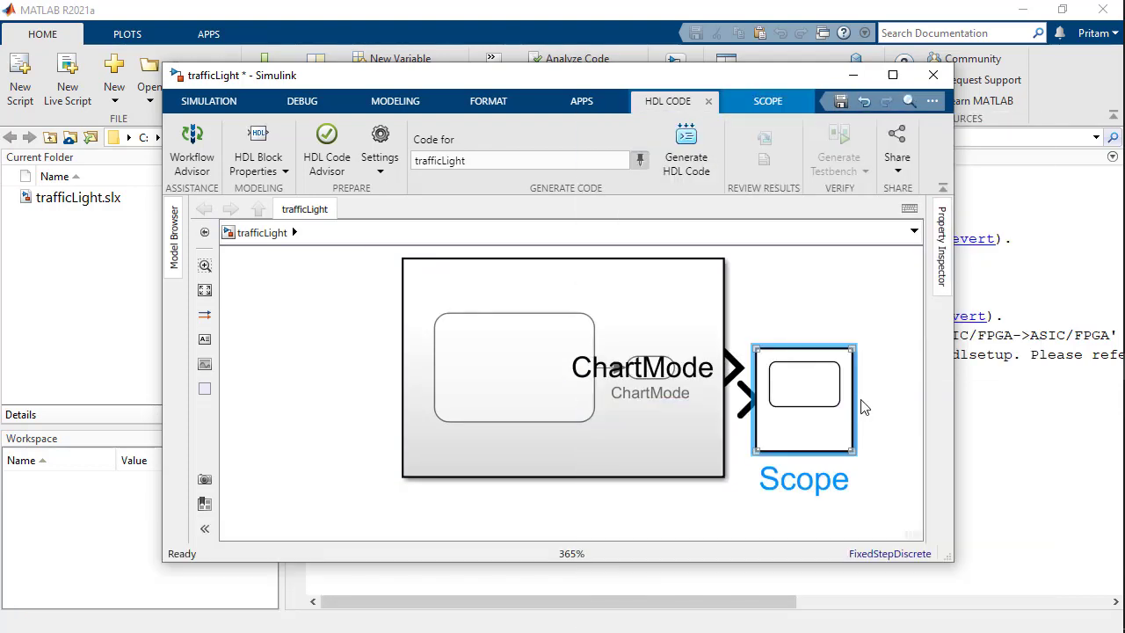
{"action": "left_click_drag", "start_coordinate": [859, 402], "coordinate": [928, 389]}
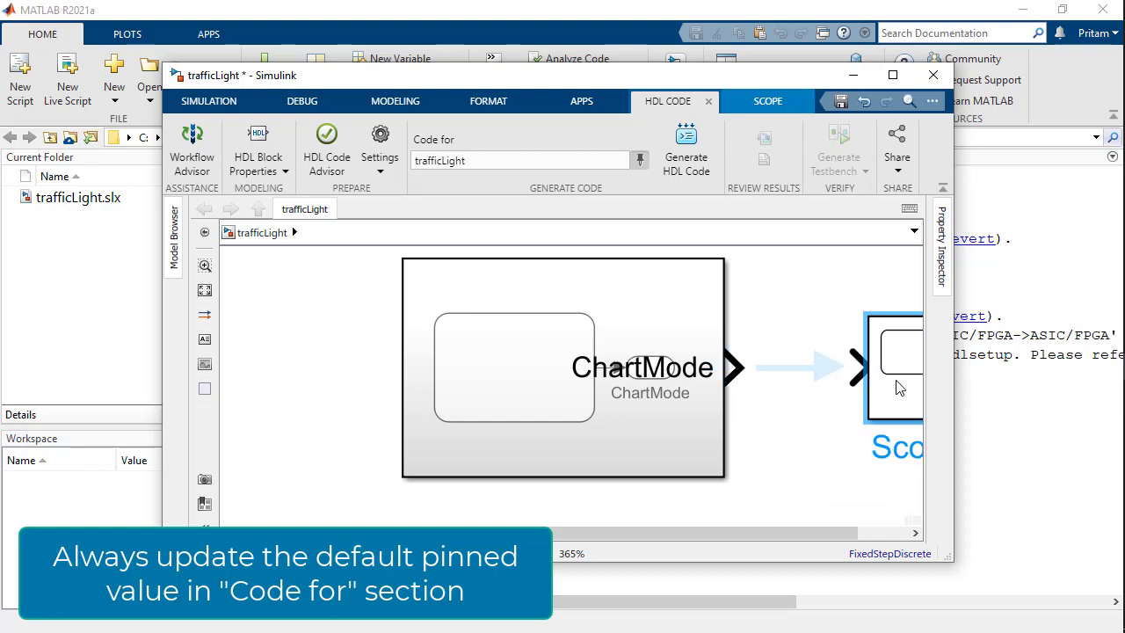
{"action": "left_click", "coordinate": [824, 367]}
{"action": "key", "text": "space"}
Pin the Subsystem as the HDL code target and save the model
{"action": "left_click", "coordinate": [464, 319]}
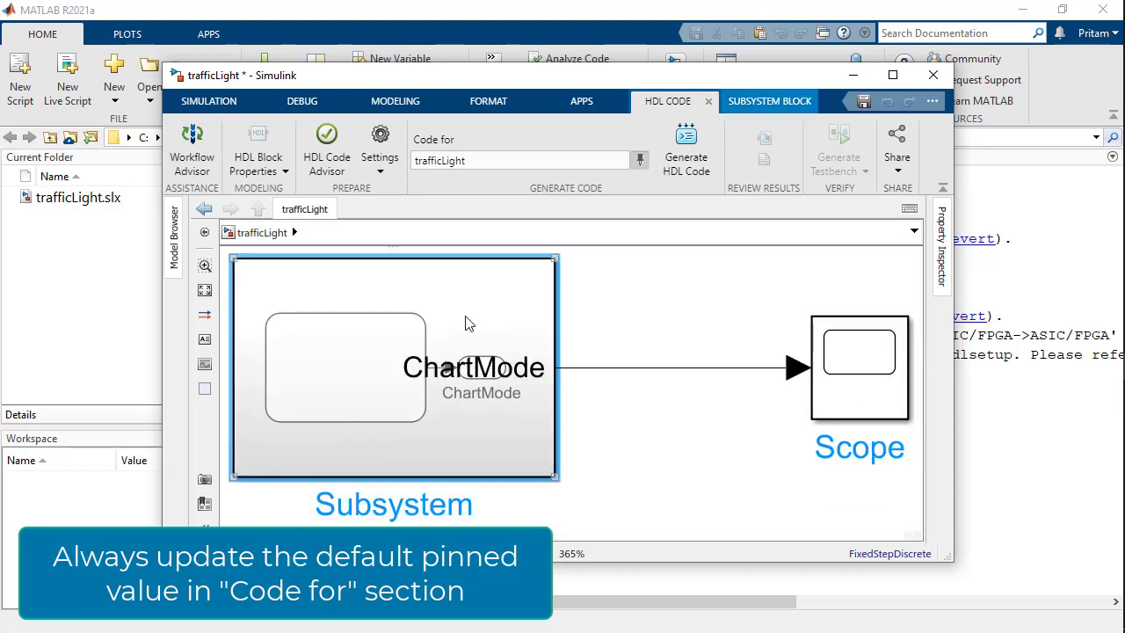
{"action": "left_click", "coordinate": [641, 160]}
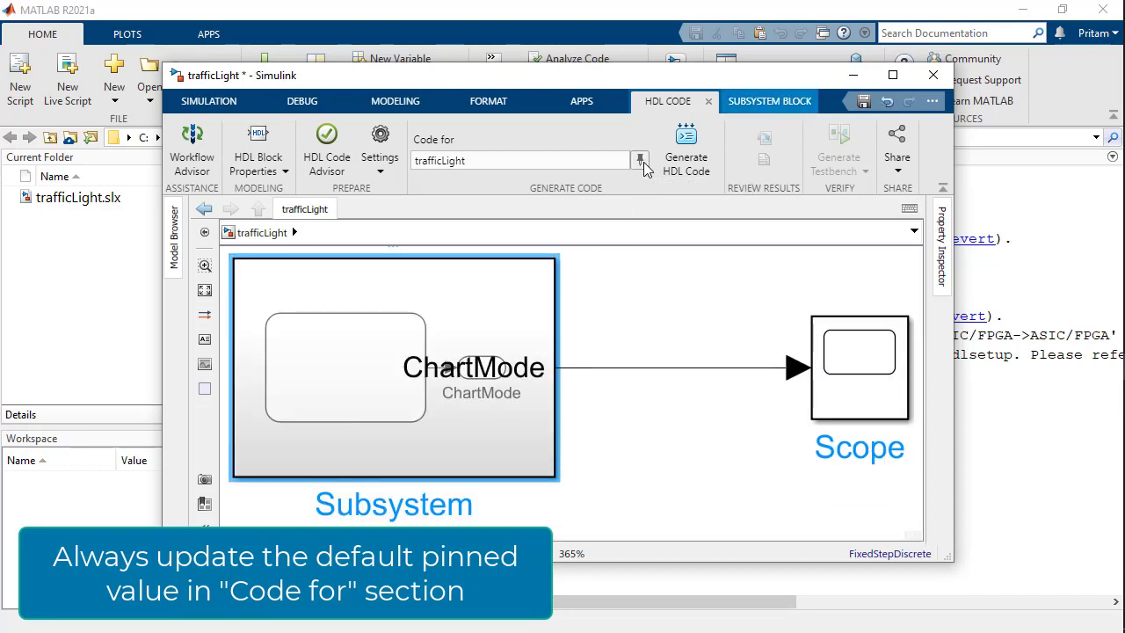
{"action": "left_click", "coordinate": [641, 160]}
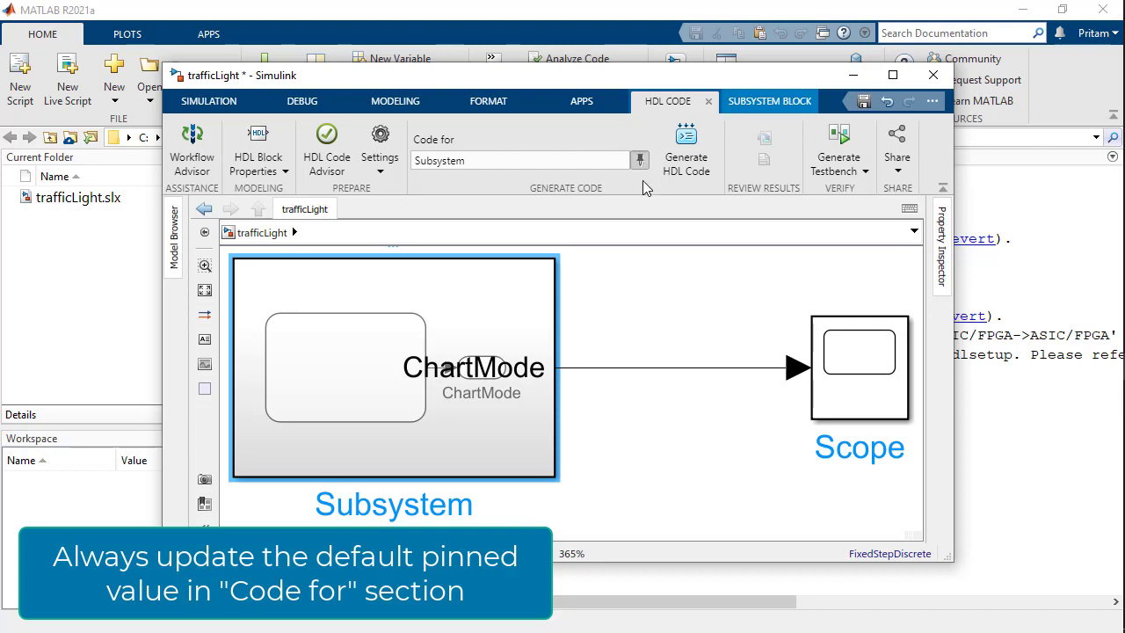
{"action": "left_click", "coordinate": [670, 346]}
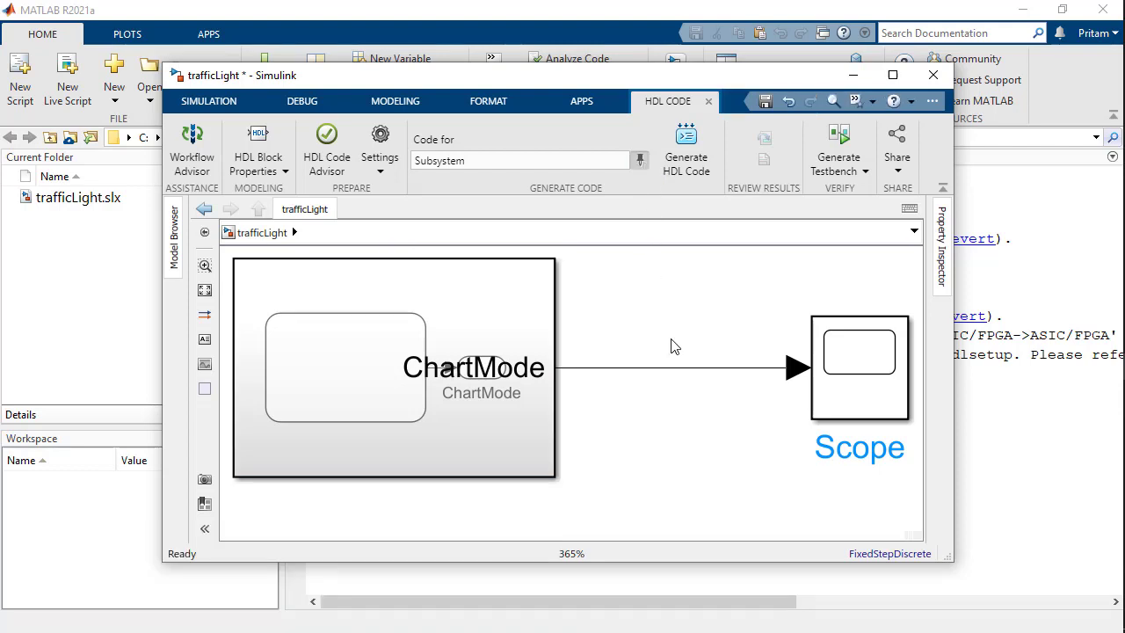
{"action": "key", "text": "ctrl+s"}
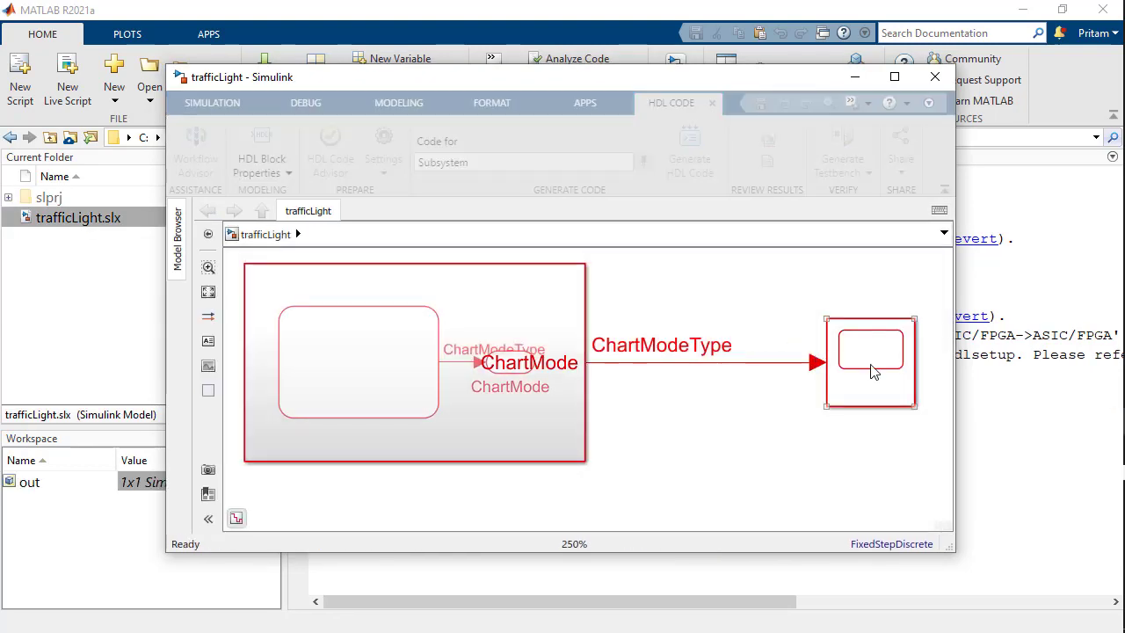
View the Scope, then run the HDL Code Advisor checks on the Subsystem: 23 passed, 0 failed
{"action": "double_click", "coordinate": [873, 371]}
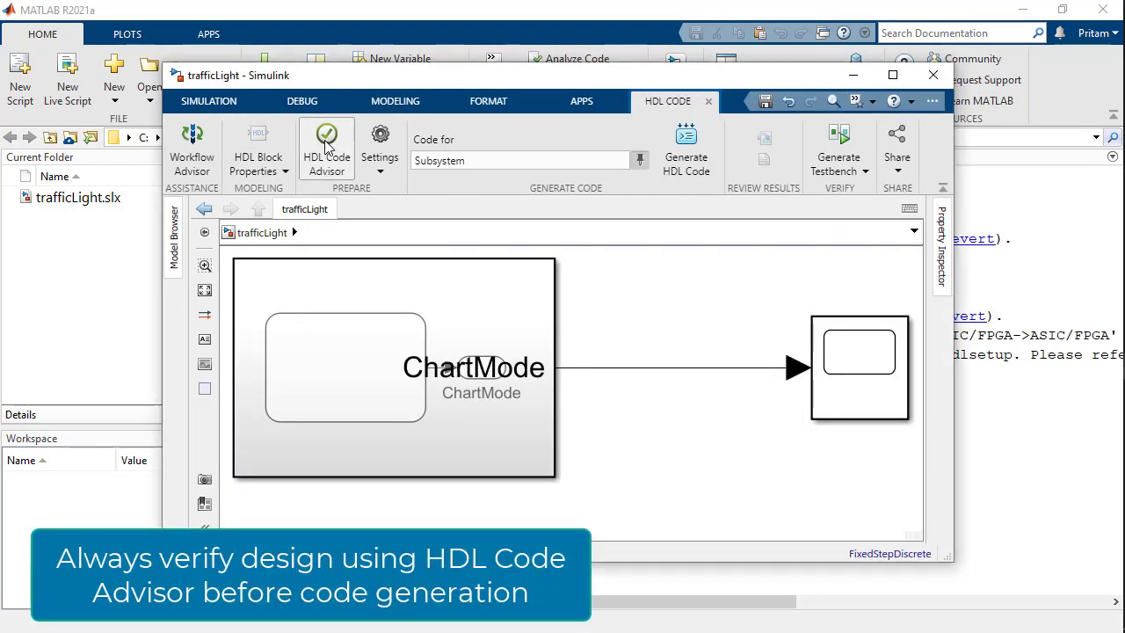
{"action": "left_click", "coordinate": [326, 143]}
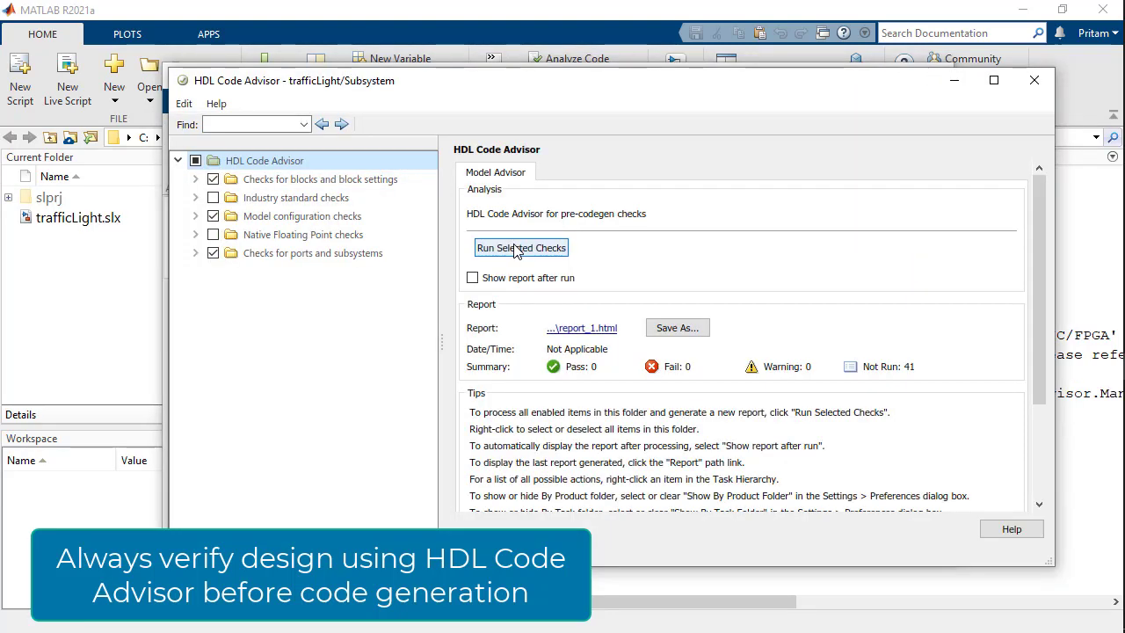
{"action": "left_click", "coordinate": [515, 247]}
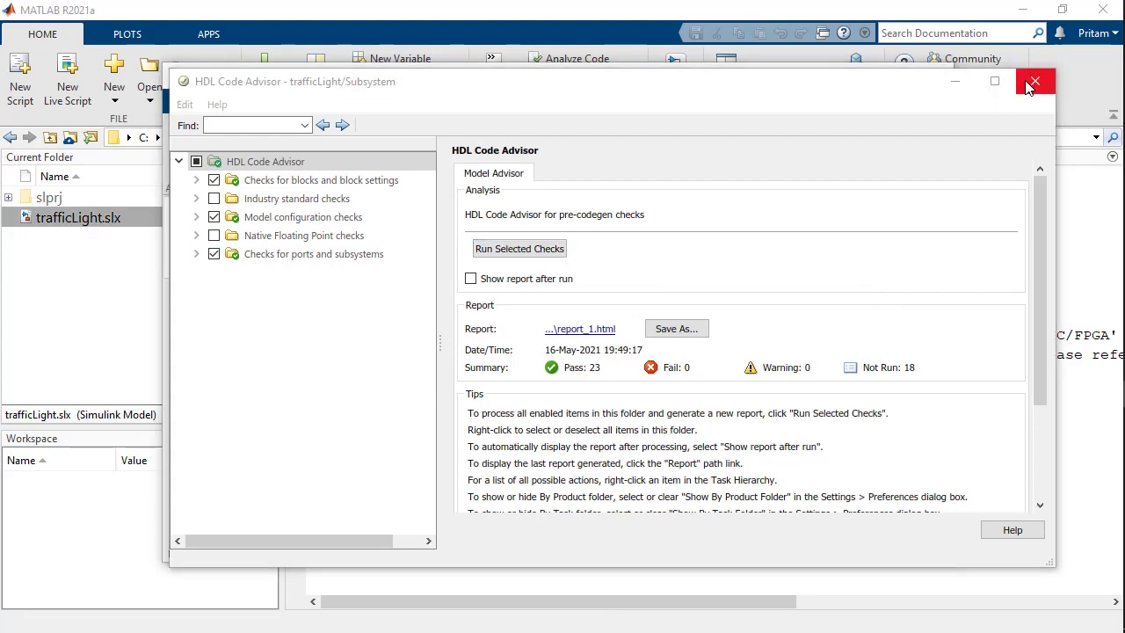
{"action": "left_click", "coordinate": [1030, 85]}
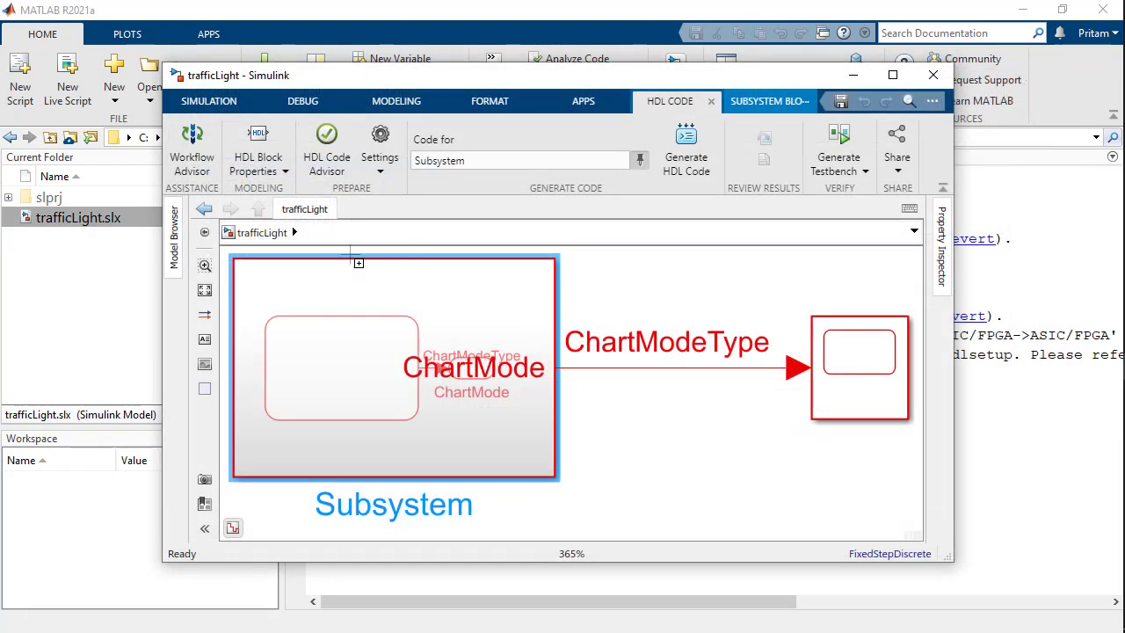
Run Workflow Advisor through task 3.2 Generate RTL Code and open the generated Subsystem_pkg.vhd
{"action": "left_click", "coordinate": [202, 145]}
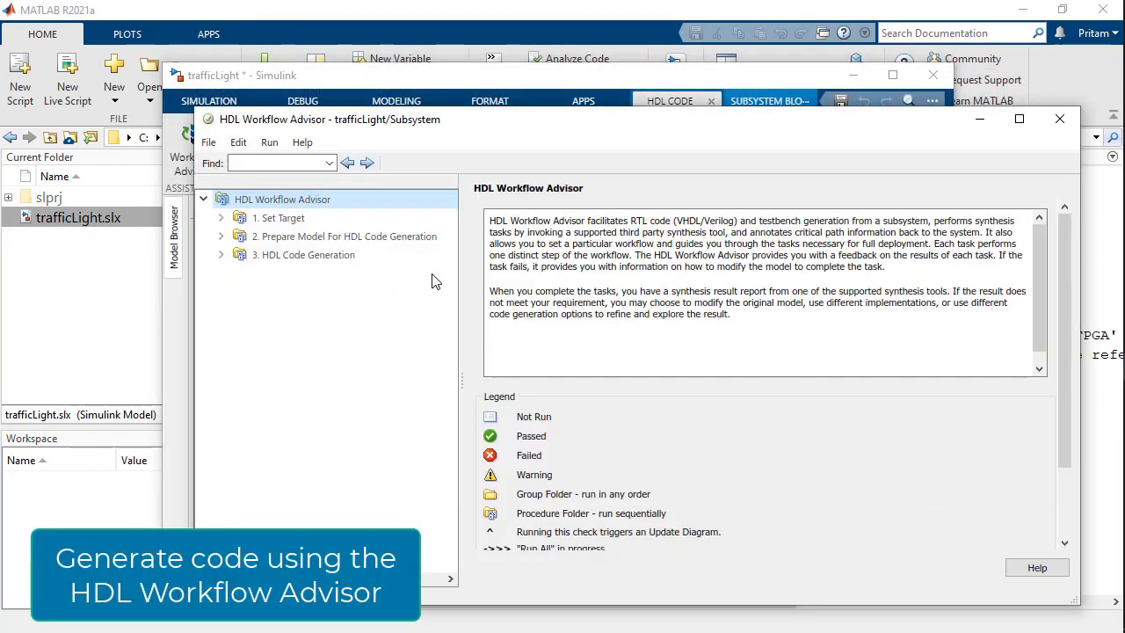
{"action": "left_click", "coordinate": [221, 255]}
{"action": "left_click", "coordinate": [283, 292]}
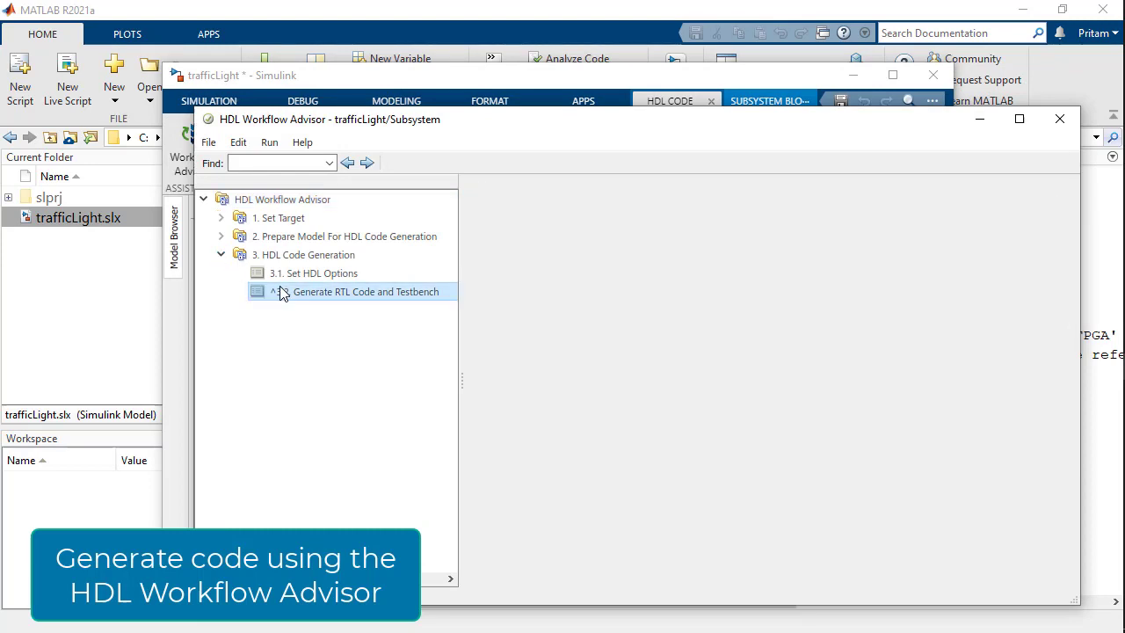
{"action": "right_click", "coordinate": [283, 293]}
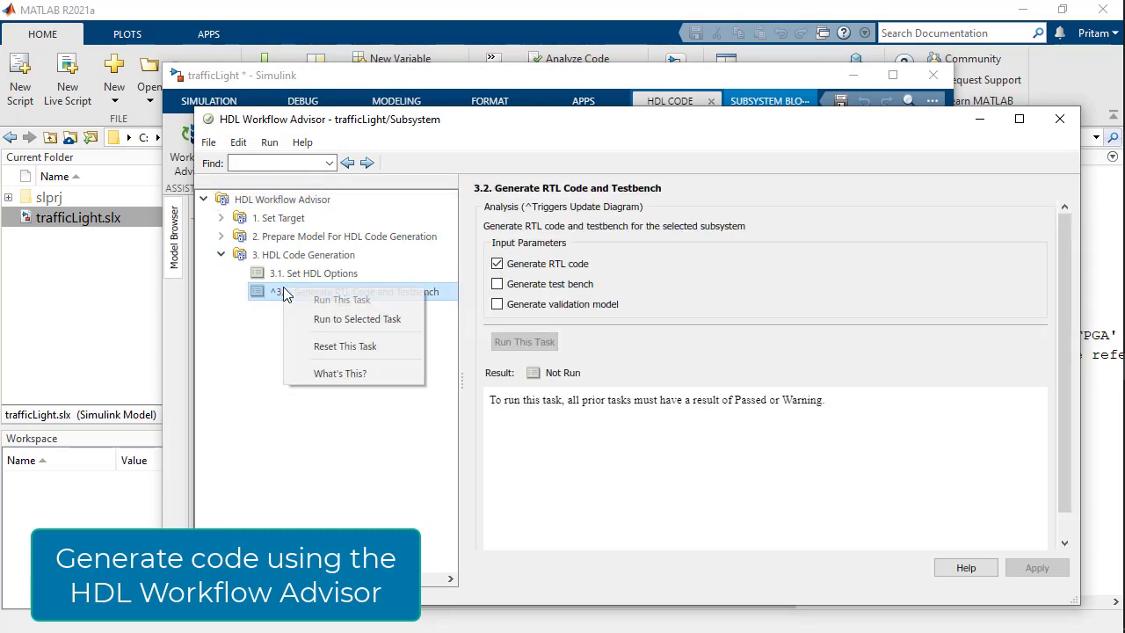
{"action": "left_click", "coordinate": [318, 322]}
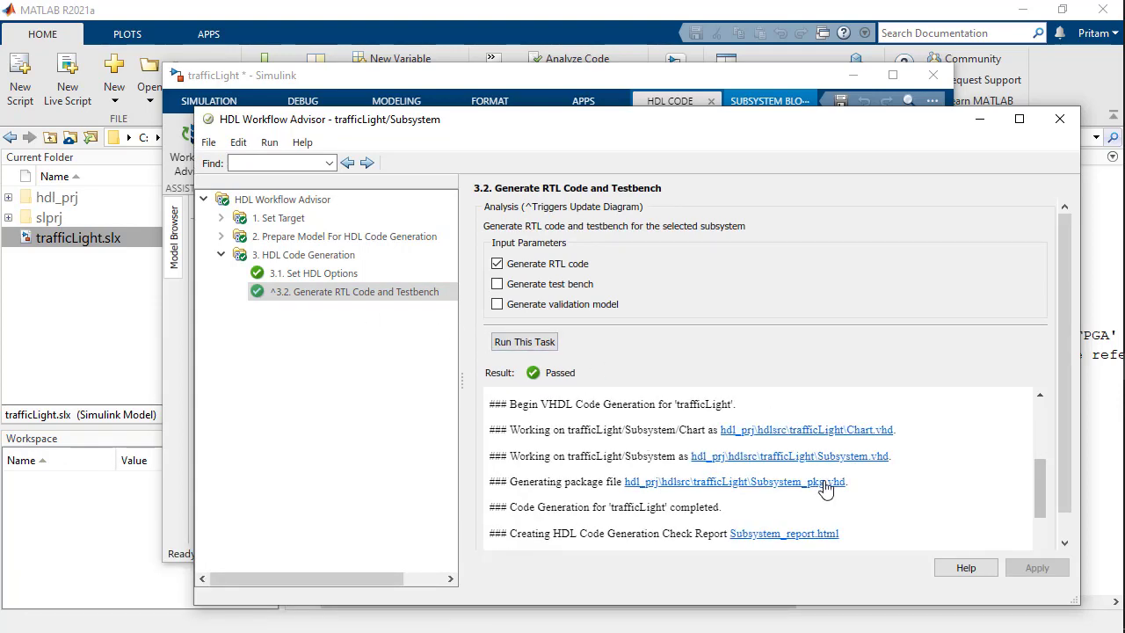
{"action": "left_click", "coordinate": [826, 485]}
{"action": "scroll", "coordinate": [617, 342], "scroll_direction": "down", "scroll_amount": 2}
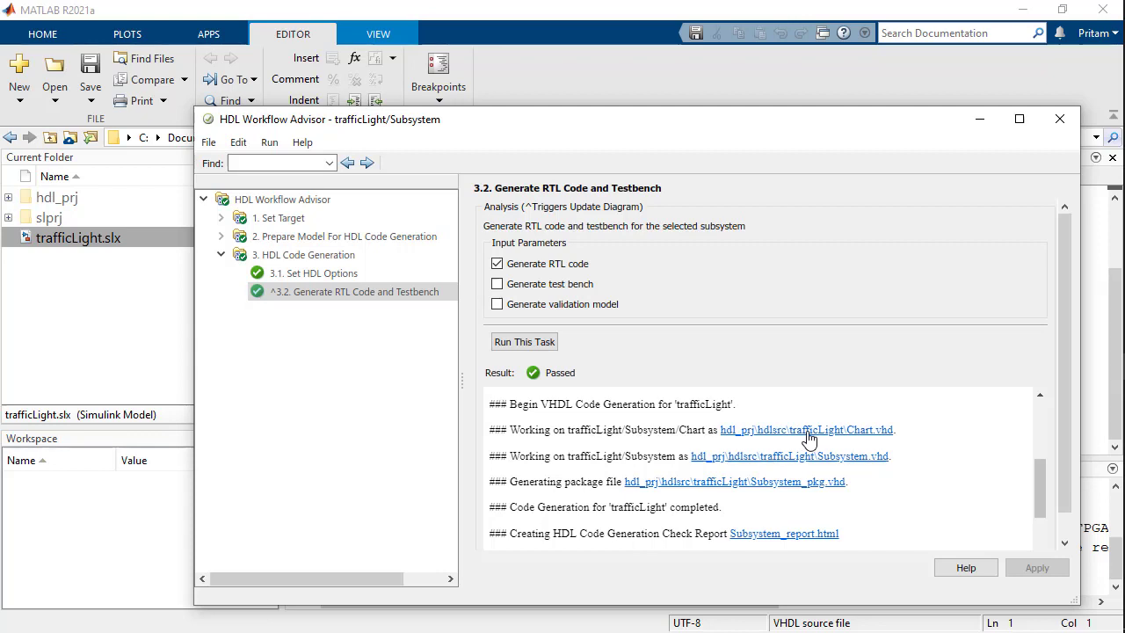
Open Chart.vhd and scroll to the Chart_1_output process with its 9-bit temporal counter
{"action": "left_click", "coordinate": [809, 430]}
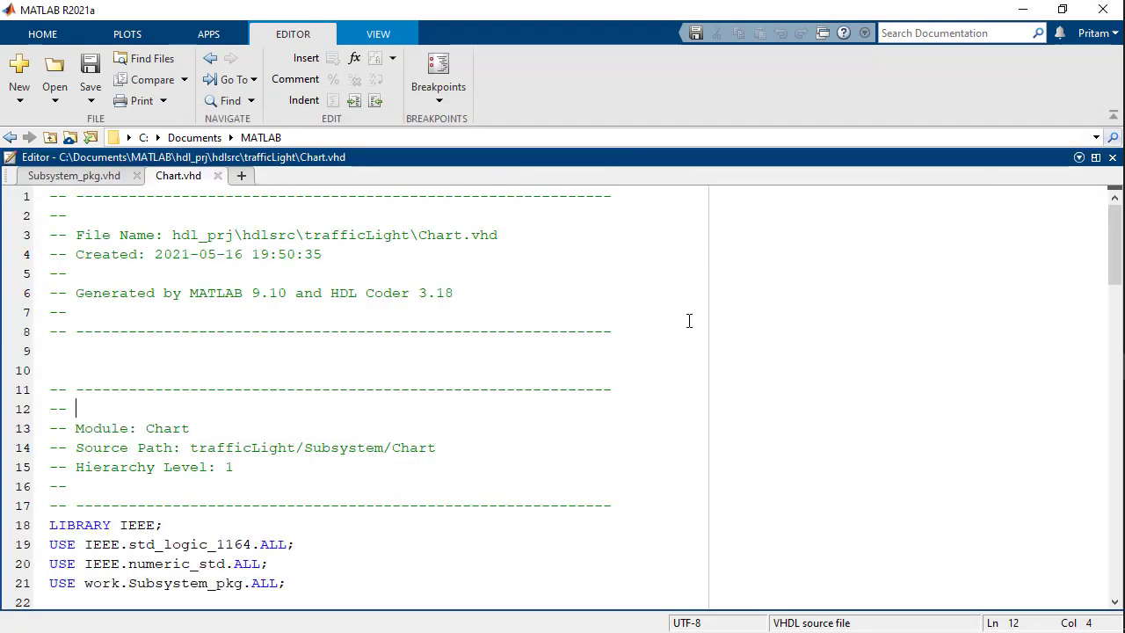
{"action": "scroll", "coordinate": [689, 321], "scroll_direction": "down", "scroll_amount": 4}
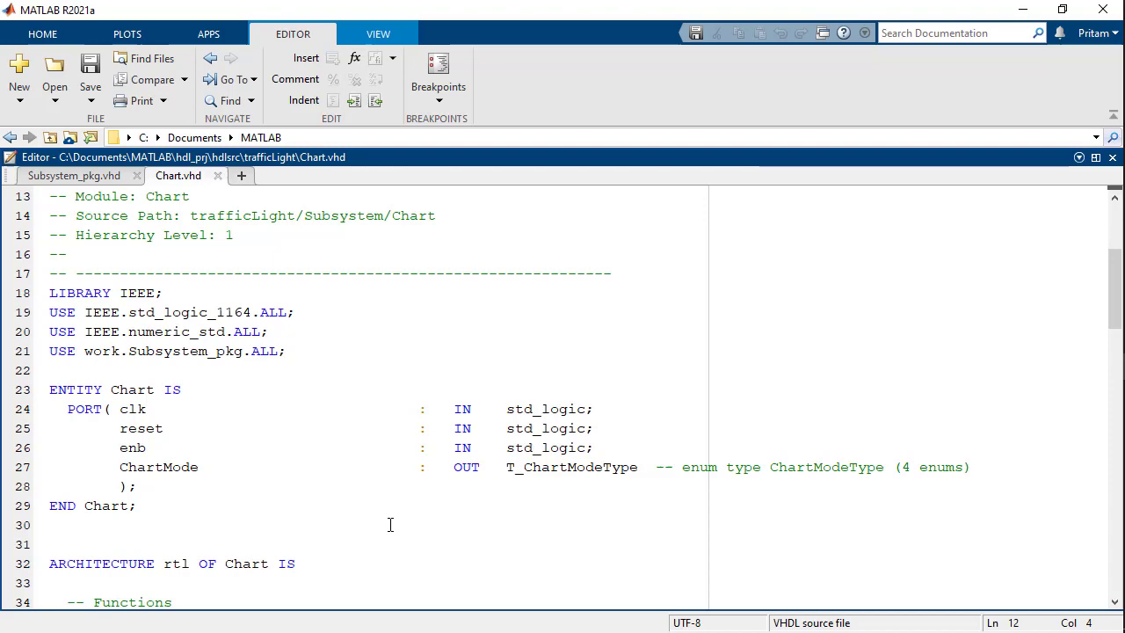
{"action": "scroll", "coordinate": [390, 524], "scroll_direction": "down", "scroll_amount": 3}
{"action": "scroll", "coordinate": [391, 524], "scroll_direction": "down", "scroll_amount": 16}
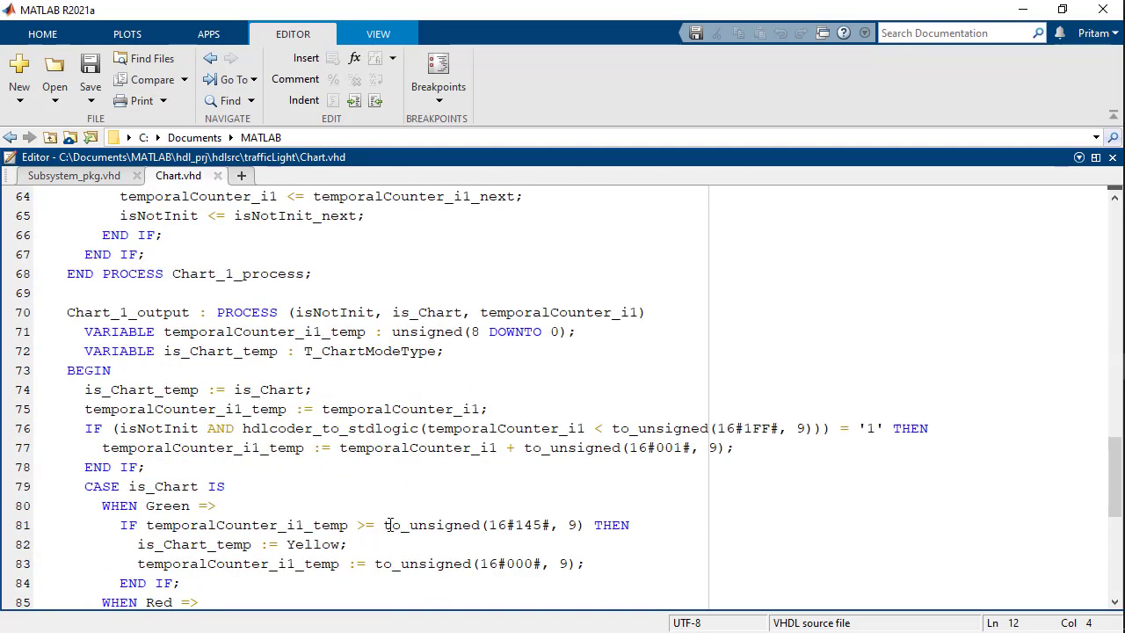
{"action": "scroll", "coordinate": [391, 525], "scroll_direction": "down", "scroll_amount": 1}
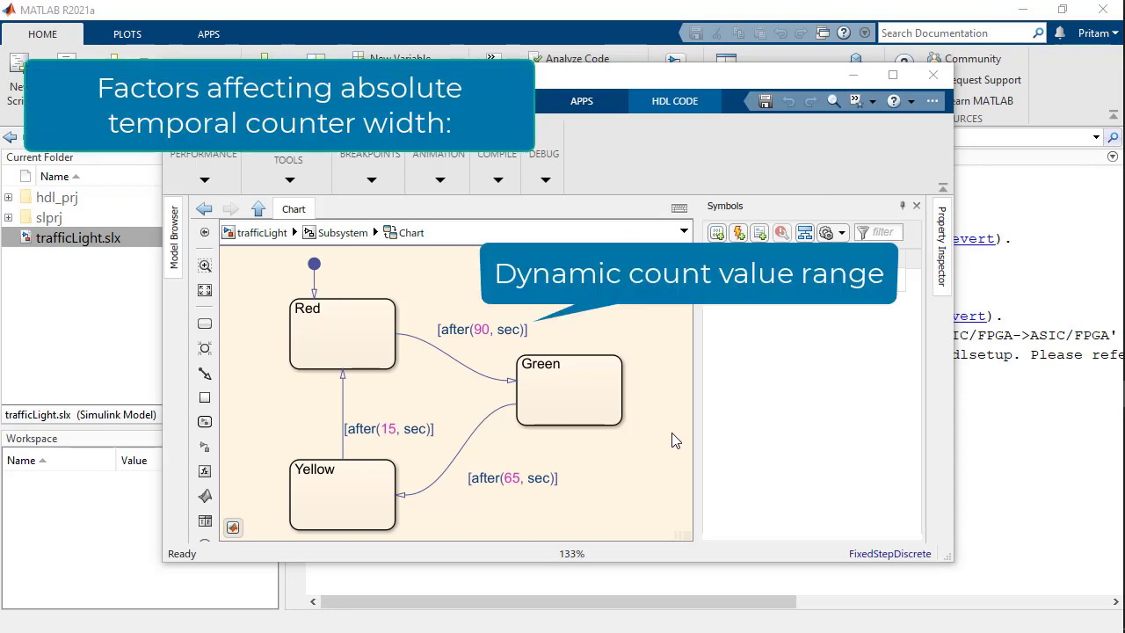
Show the FixedStepDiscrete solver information, with fixed-step size auto(0.2)
{"action": "left_click", "coordinate": [863, 550]}
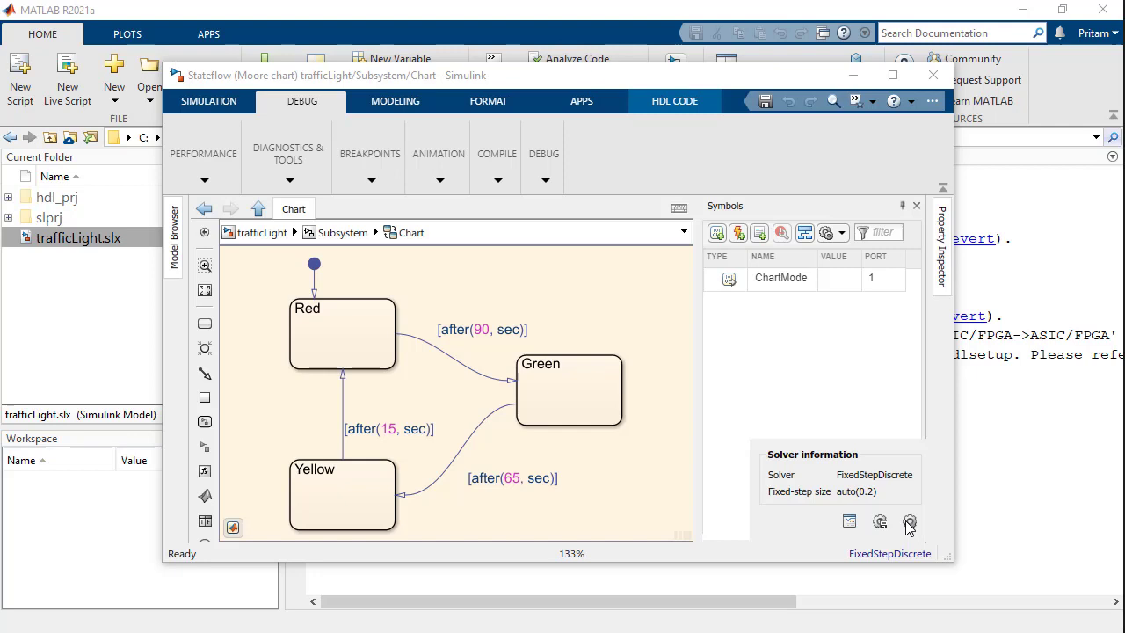
Change the Fixed-step size from auto to 1 in Configuration Parameters
{"action": "left_click", "coordinate": [909, 523]}
{"action": "double_click", "coordinate": [563, 302]}
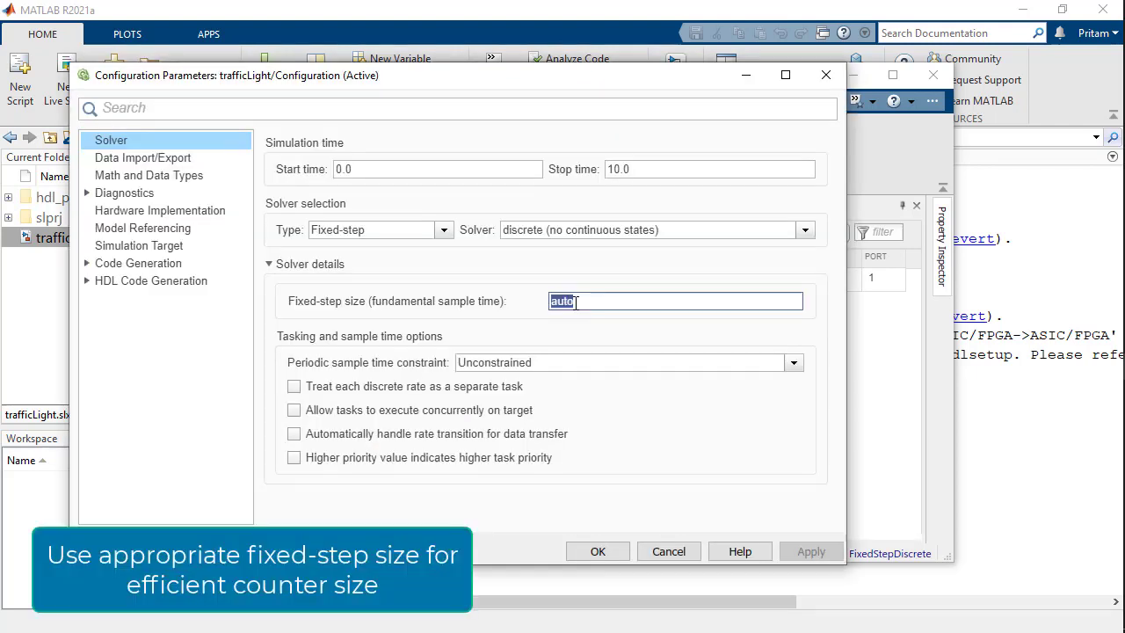
{"action": "type", "text": "1"}
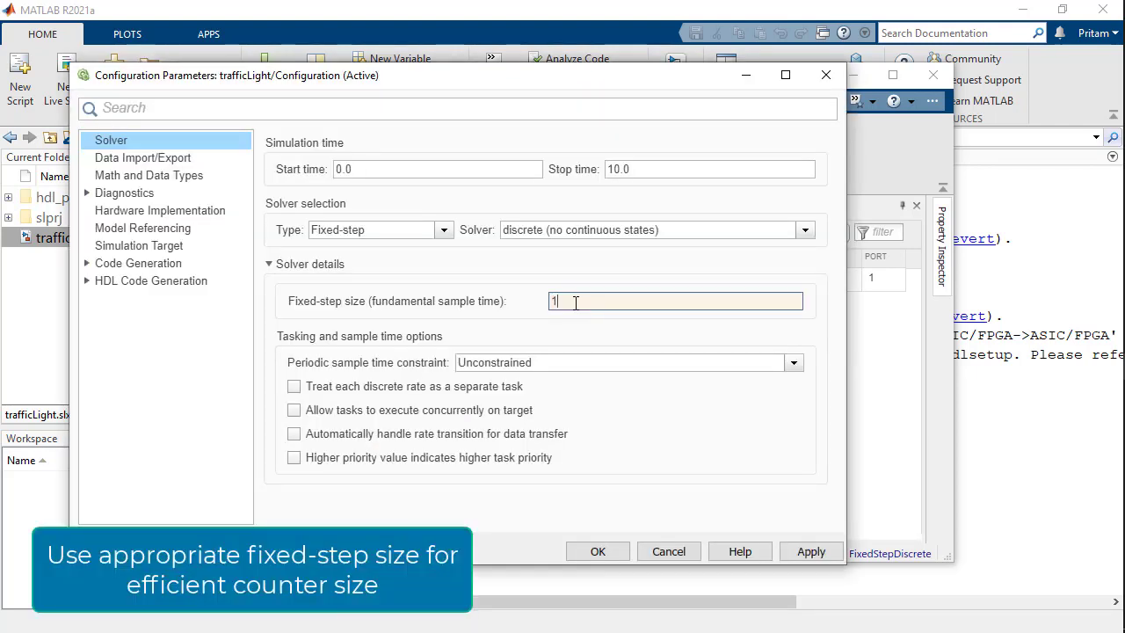
{"action": "left_click", "coordinate": [833, 557]}
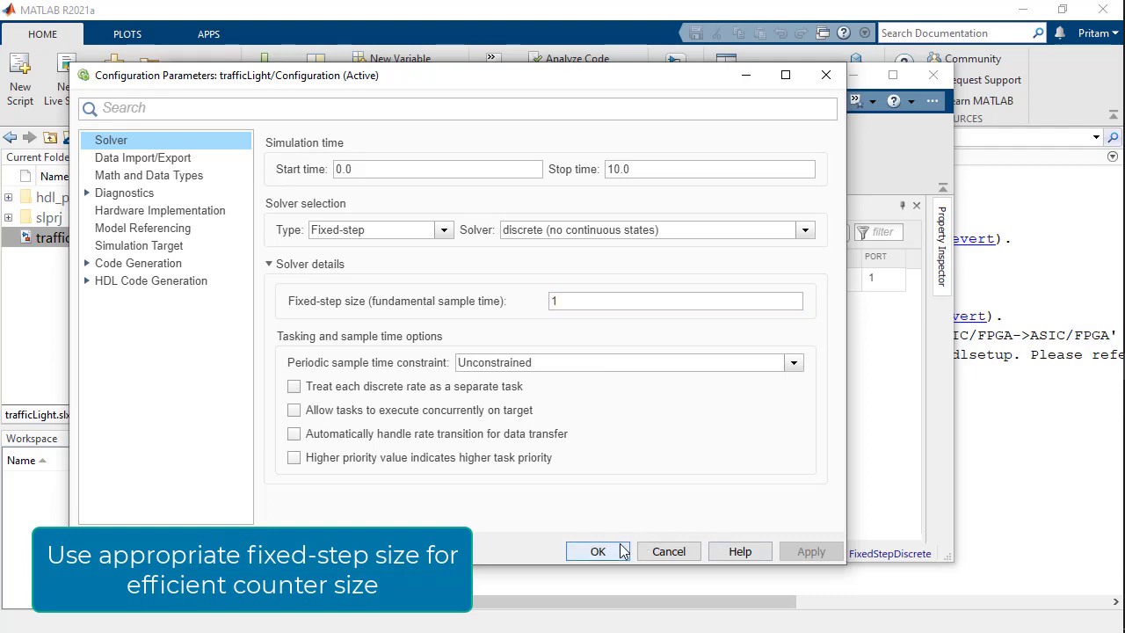
{"action": "left_click", "coordinate": [620, 551]}
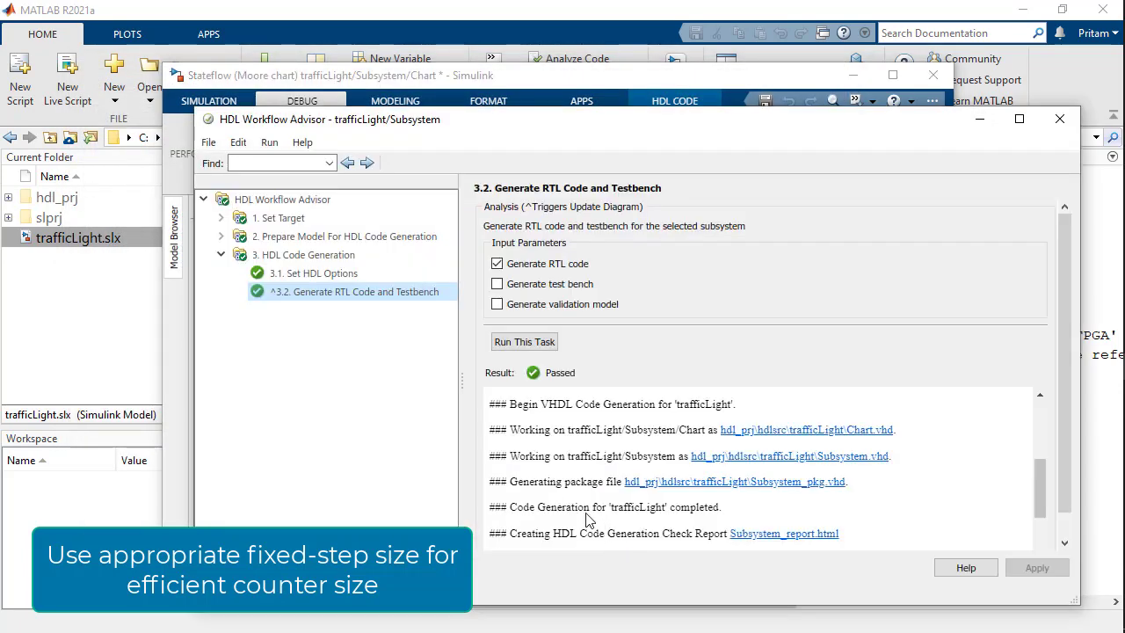
Rerun the Generate RTL Code task and review the regenerated Chart.vhd's 7-bit temporal counter
{"action": "right_click", "coordinate": [359, 294]}
{"action": "left_click", "coordinate": [409, 310]}
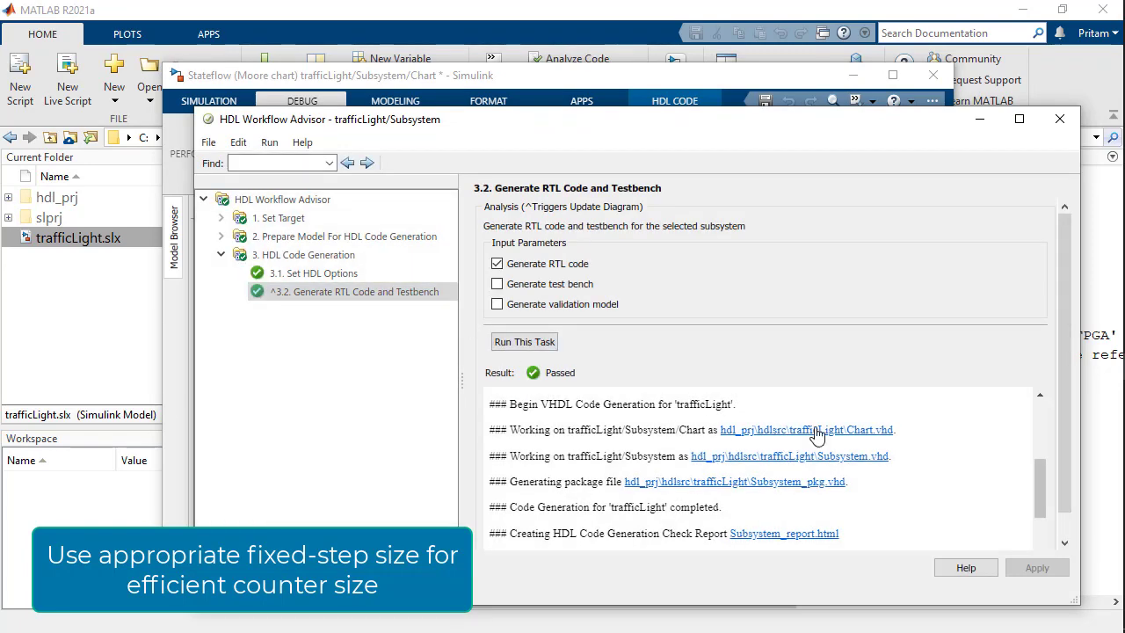
{"action": "left_click", "coordinate": [809, 430]}
{"action": "scroll", "coordinate": [679, 388], "scroll_direction": "down", "scroll_amount": 7}
{"action": "scroll", "coordinate": [679, 388], "scroll_direction": "down", "scroll_amount": 14}
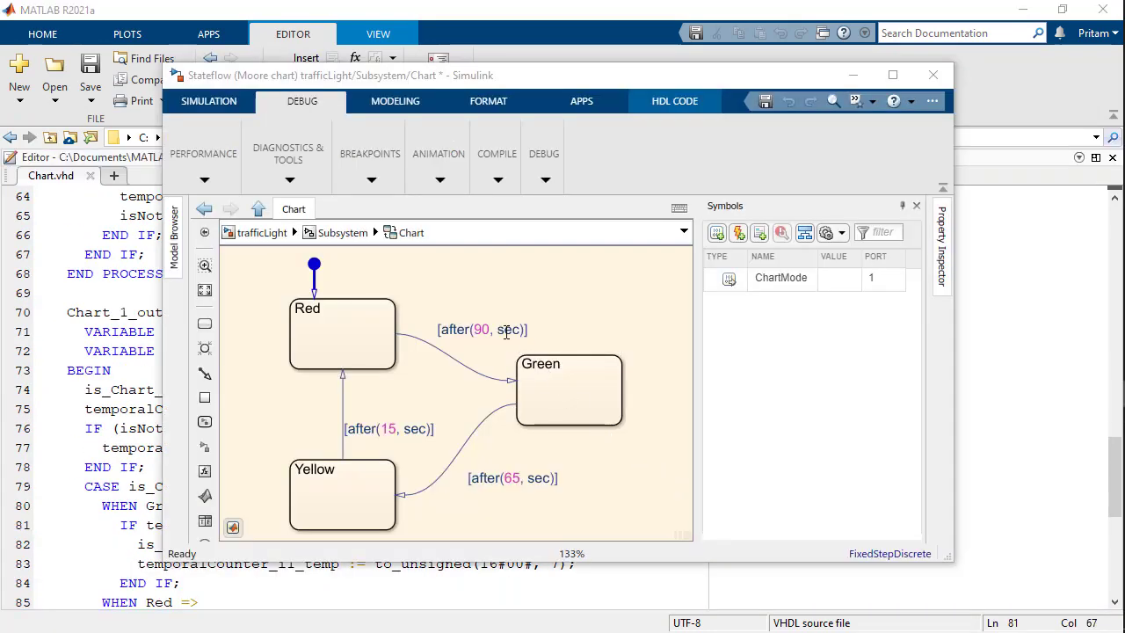
{"action": "double_click", "coordinate": [507, 330]}
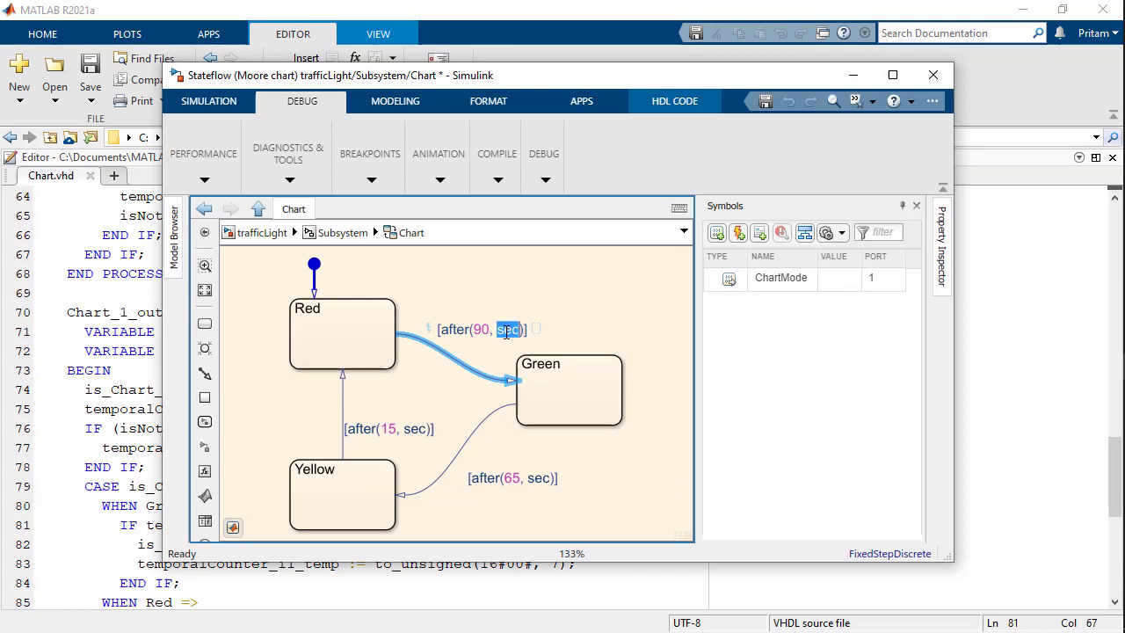
{"action": "type", "text": "tick"}
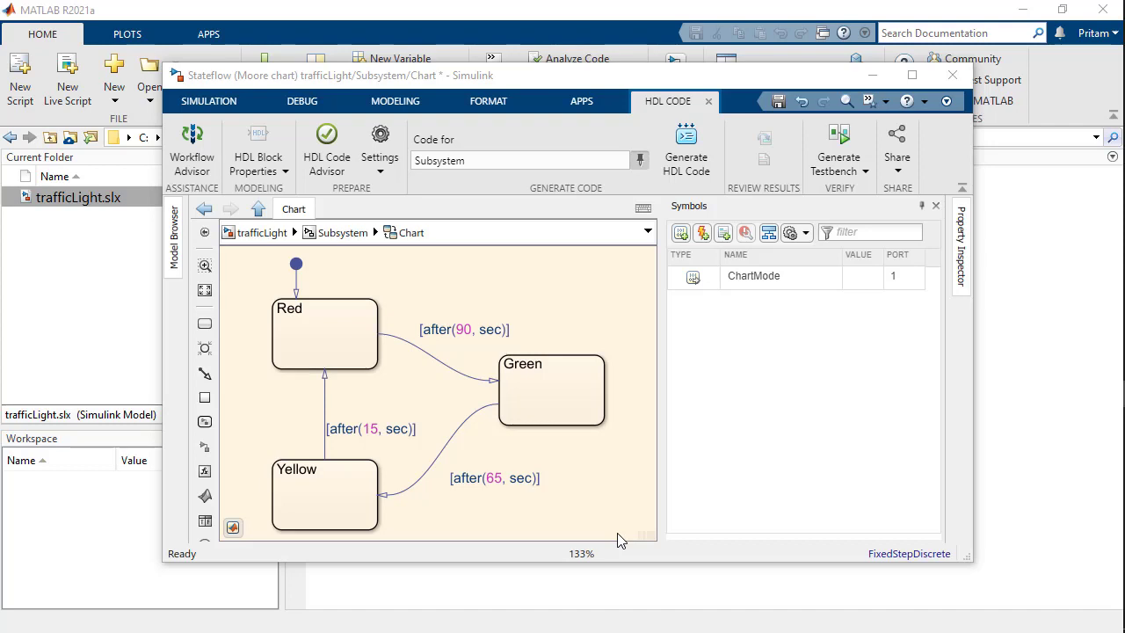
Add a local data item named redHitCount to the chart
{"action": "left_click", "coordinate": [360, 347]}
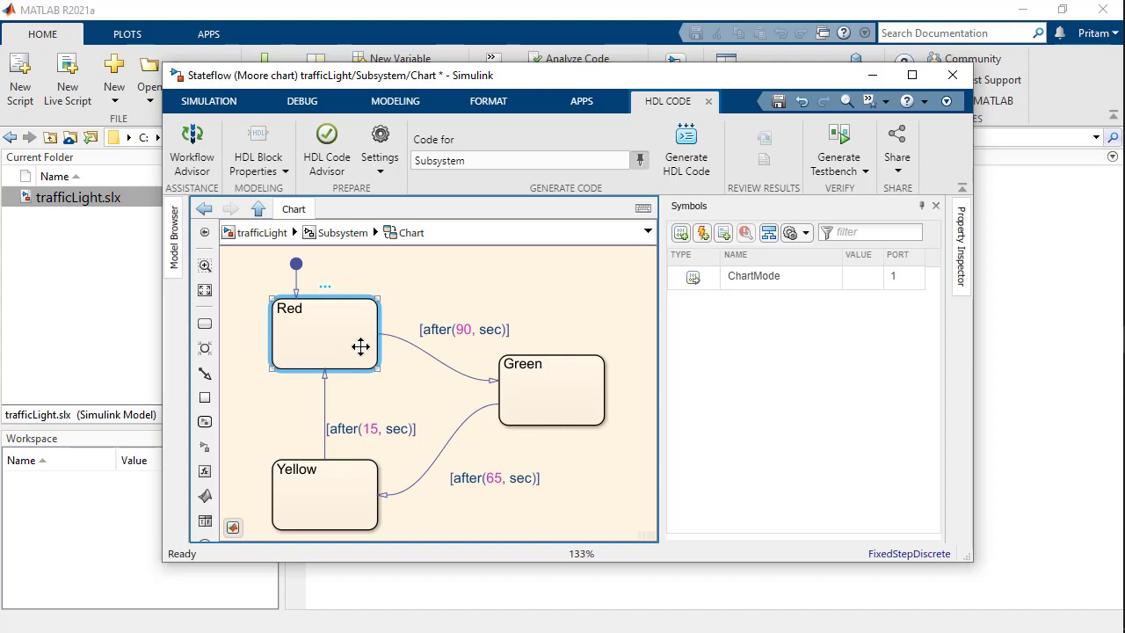
{"action": "left_click", "coordinate": [681, 232]}
{"action": "left_click", "coordinate": [695, 306]}
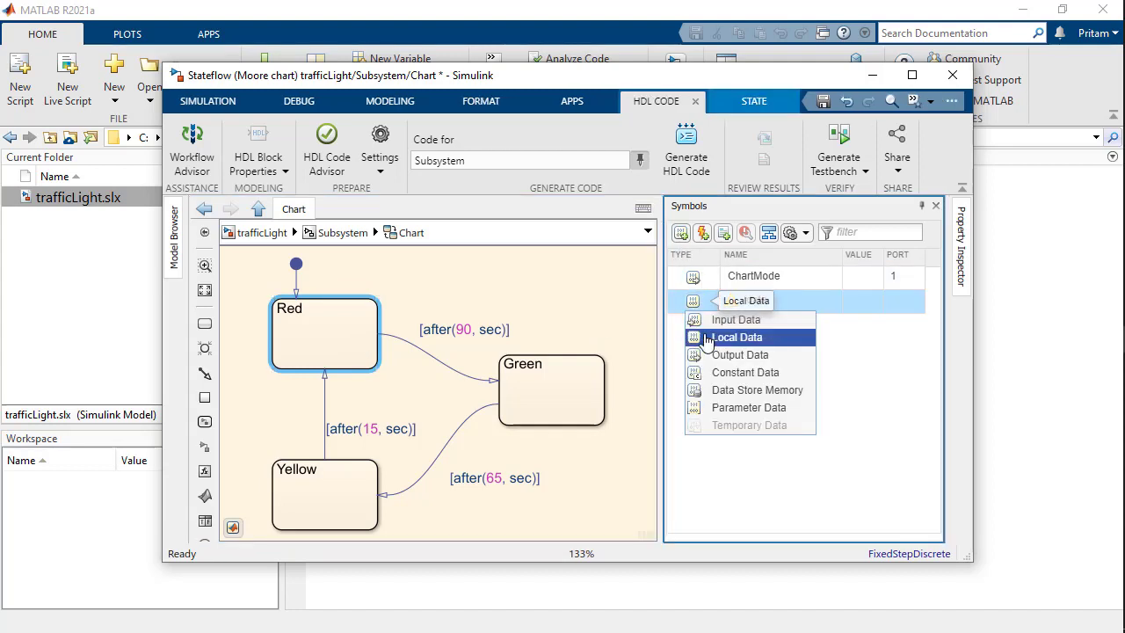
{"action": "left_click", "coordinate": [707, 335]}
{"action": "double_click", "coordinate": [753, 299]}
{"action": "type", "text": "redHitCount"}
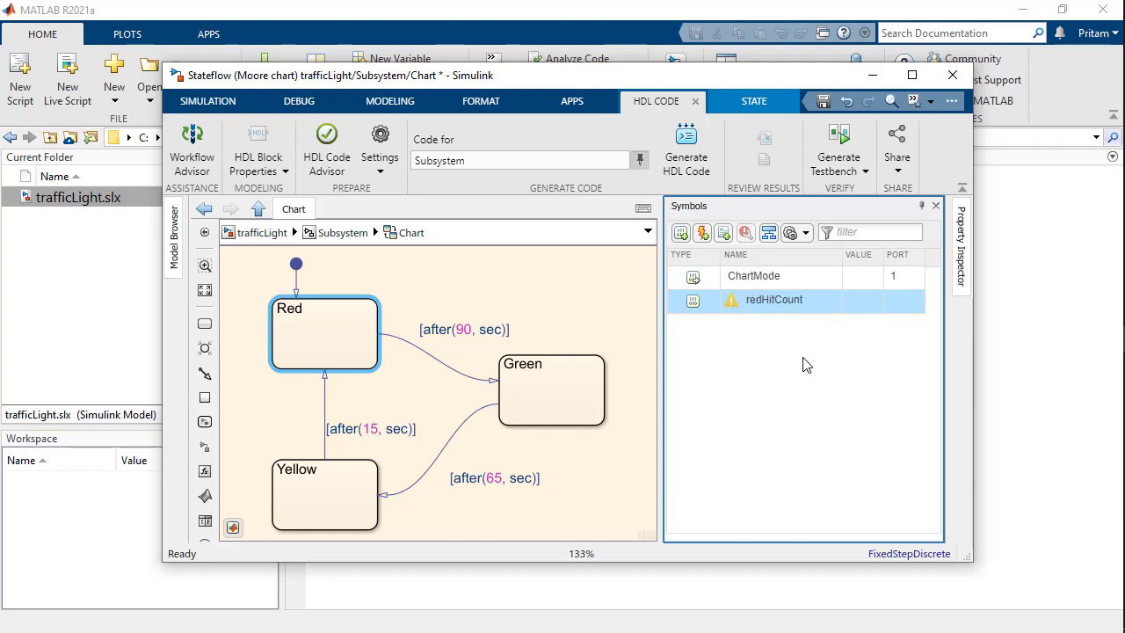
Add a second data item with Output Data scope, named outRedHitCount
{"action": "left_click", "coordinate": [681, 232]}
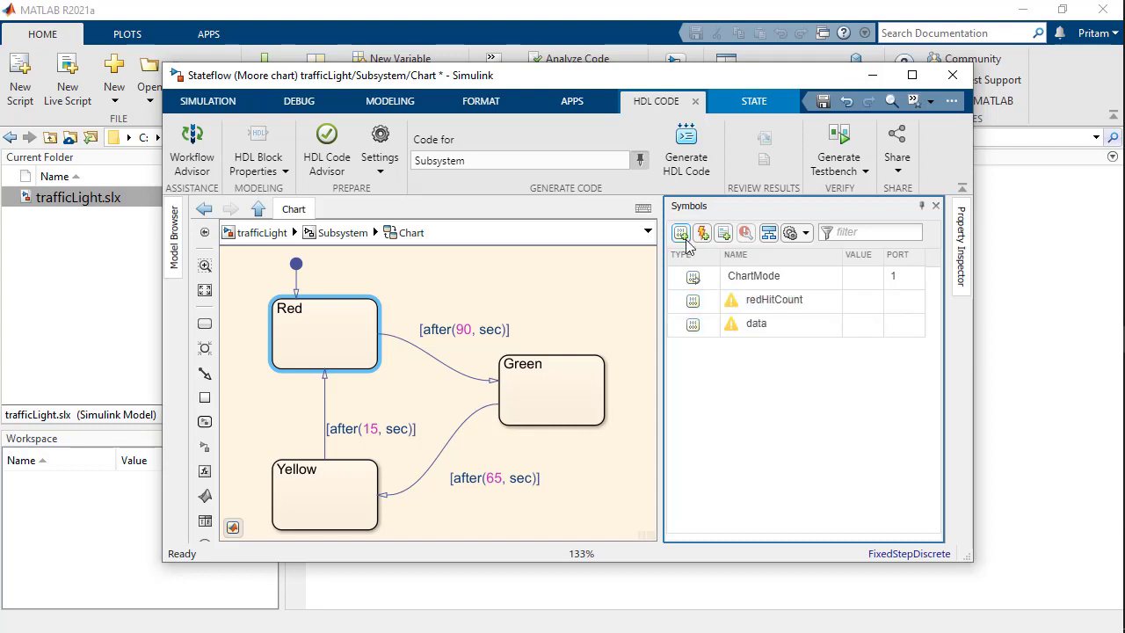
{"action": "left_click", "coordinate": [693, 325]}
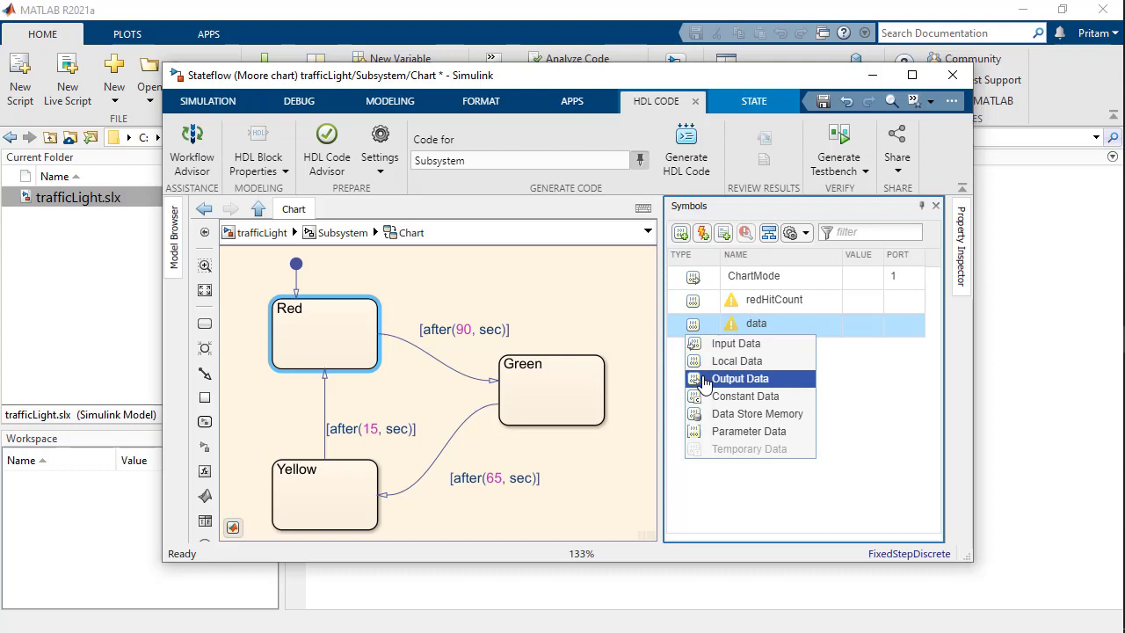
{"action": "left_click", "coordinate": [739, 378]}
{"action": "double_click", "coordinate": [752, 324]}
{"action": "type", "text": "outRedHitCount"}
{"action": "left_click", "coordinate": [768, 372]}
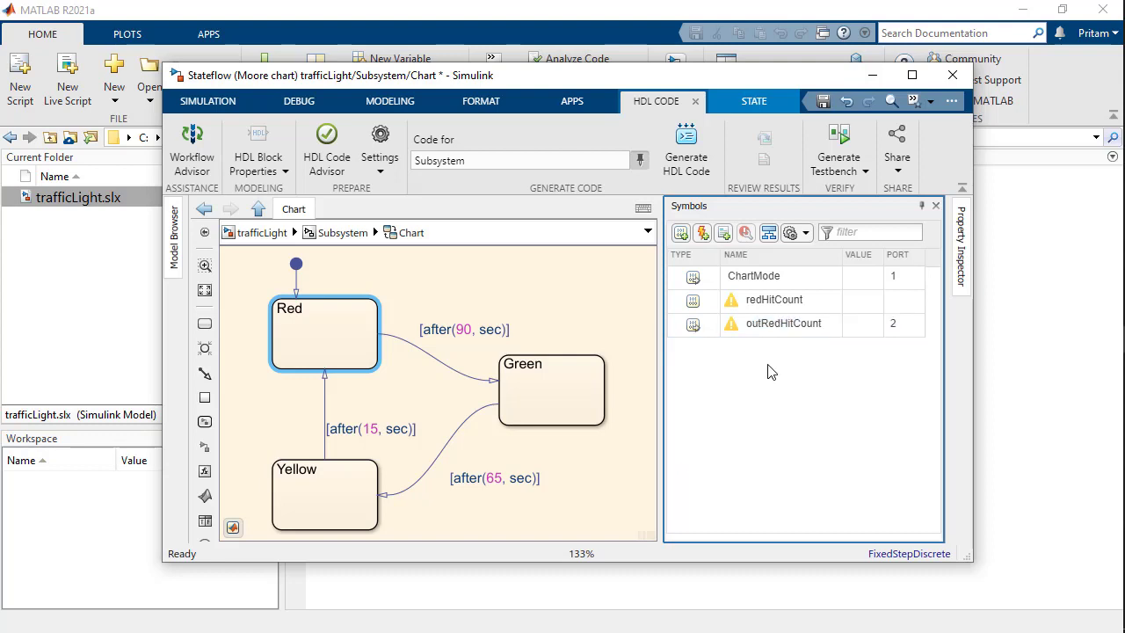
Paste the outRedHitCount = redHitCount and increment assignments into the Red state
{"action": "left_click", "coordinate": [303, 312]}
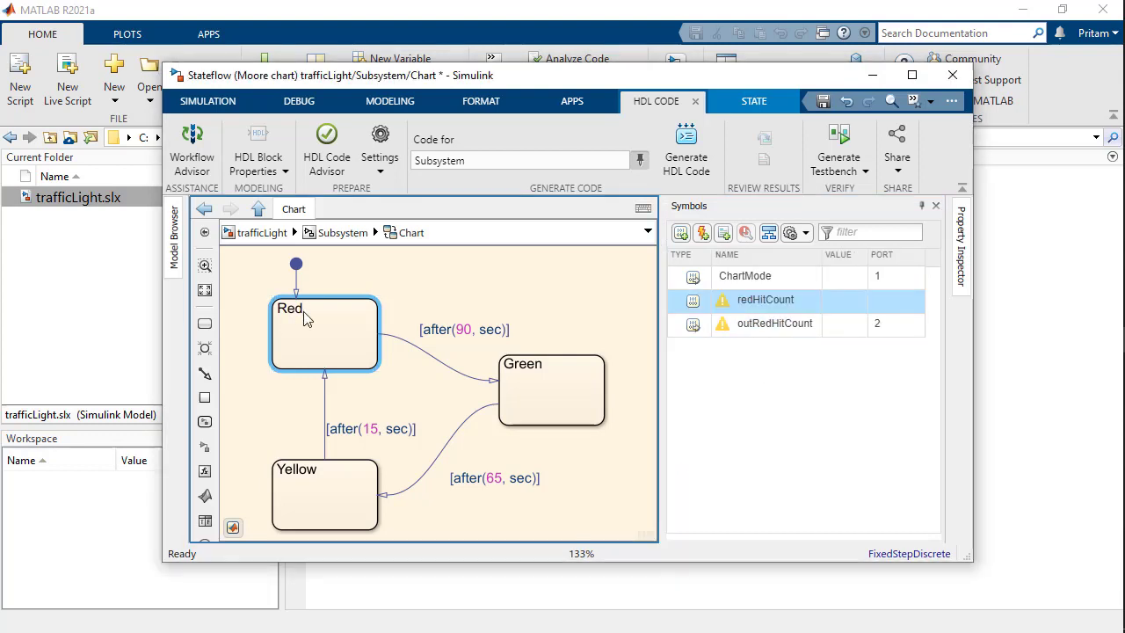
{"action": "type", "text": "outRedHitCount = redHitCount; redHitCount = redHitCount + 1;"}
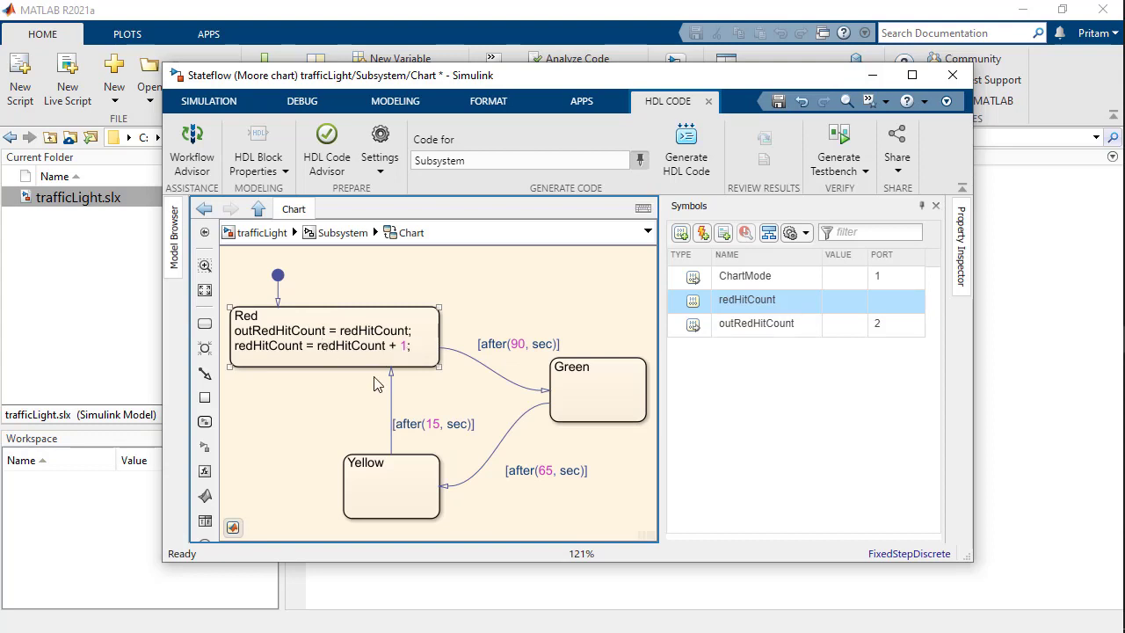
{"action": "left_click", "coordinate": [831, 300]}
Give redHitCount initial value int32(1) and outRedHitCount initial value int32(0)
{"action": "left_click", "coordinate": [831, 300]}
{"action": "type", "text": "int32(1"}
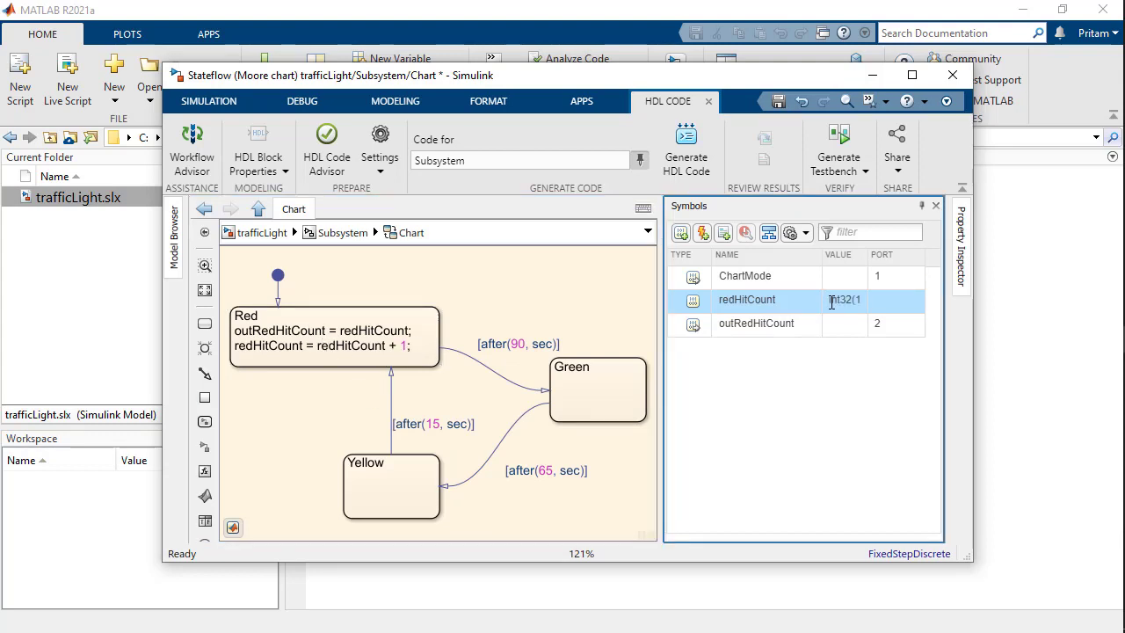
{"action": "type", "text": ")"}
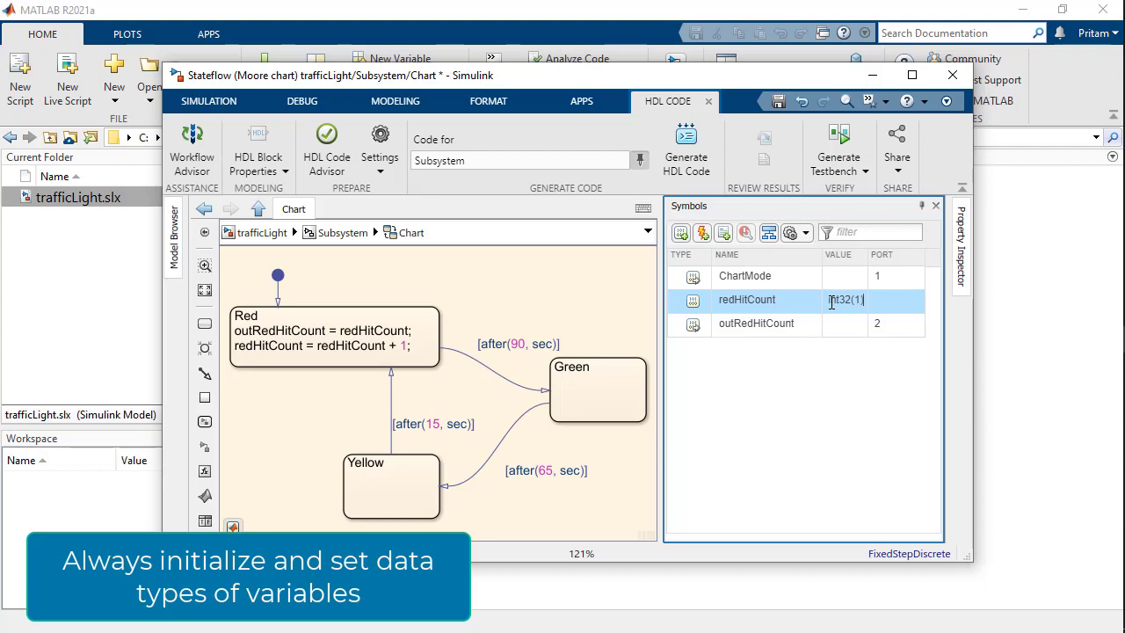
{"action": "left_click", "coordinate": [837, 326]}
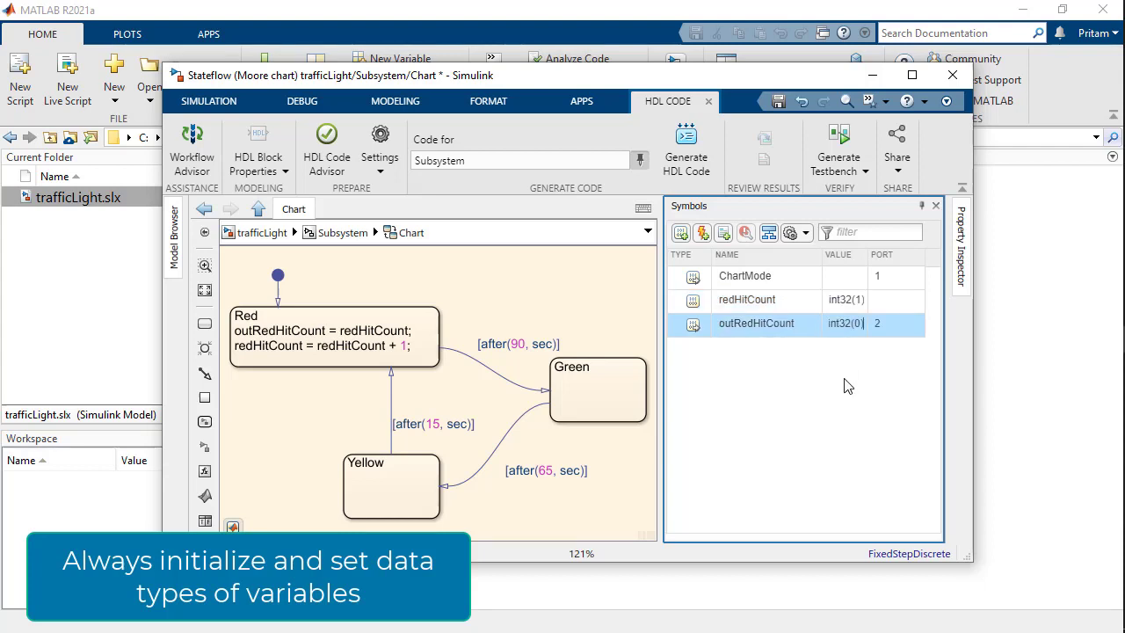
{"action": "left_click", "coordinate": [793, 299]}
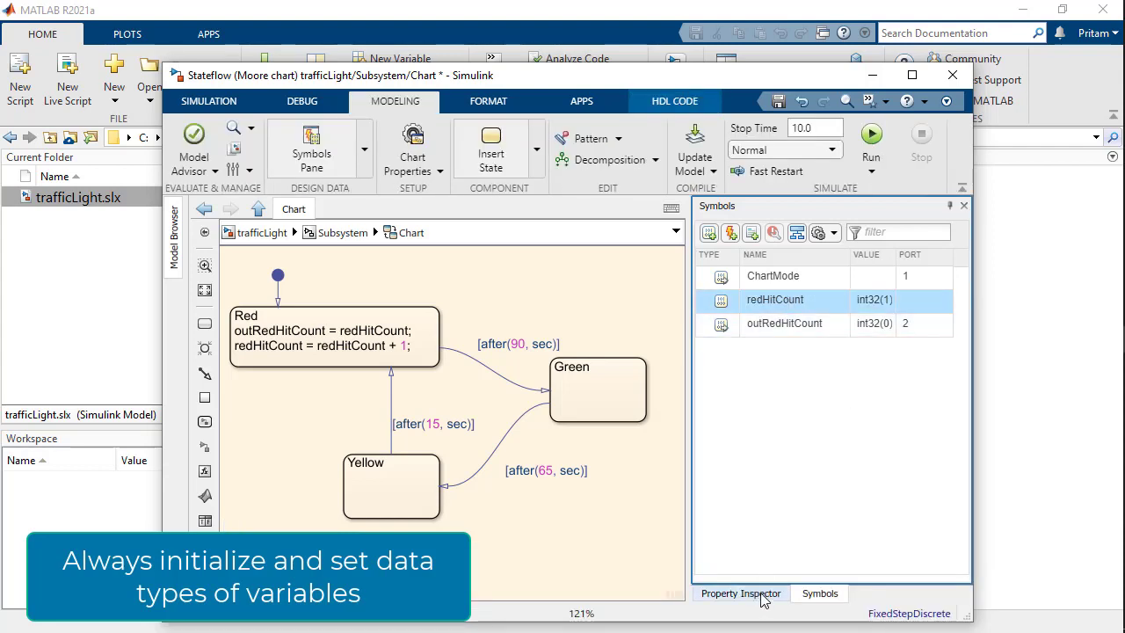
Set redHitCount's data type to int32 and check outRedHitCount's properties
{"action": "left_click", "coordinate": [762, 598]}
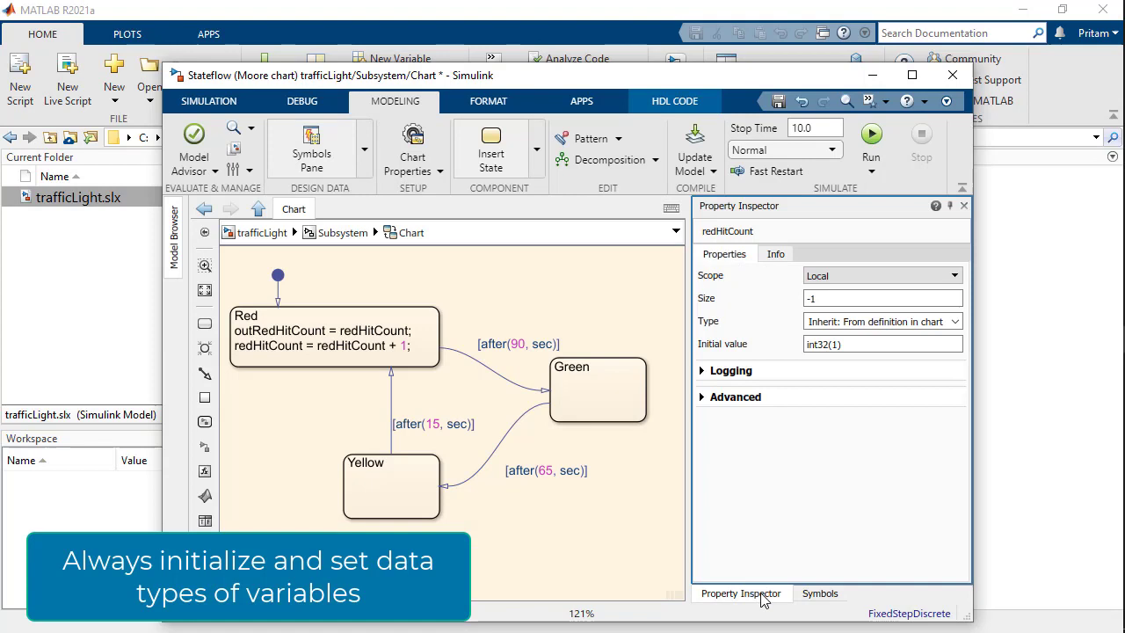
{"action": "left_click", "coordinate": [853, 321]}
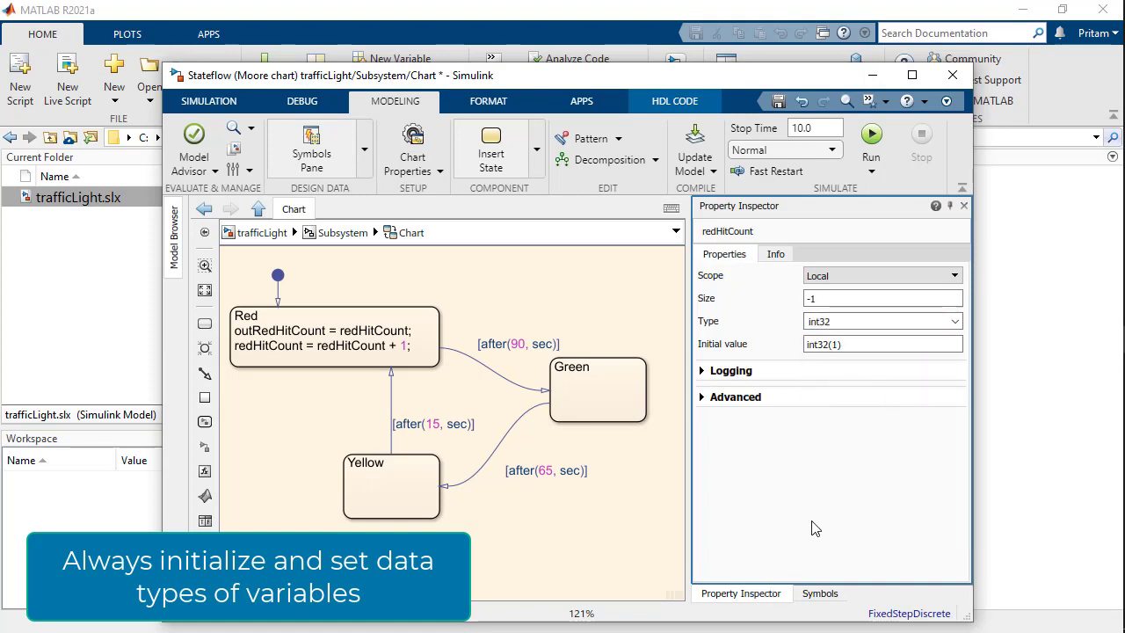
{"action": "left_click", "coordinate": [820, 594]}
{"action": "left_click", "coordinate": [833, 322]}
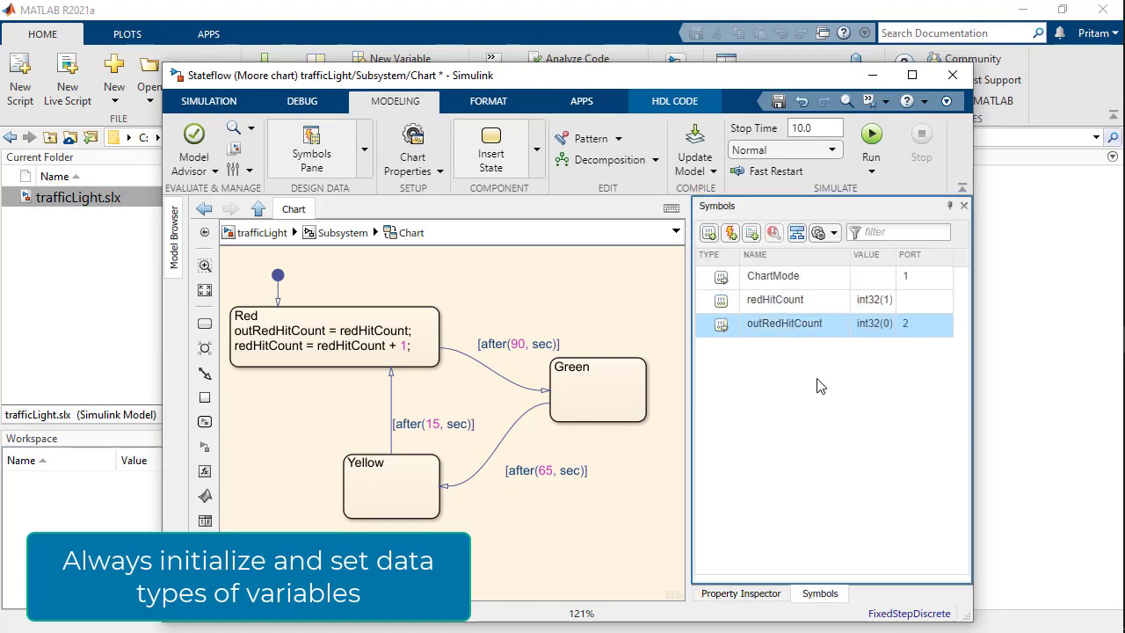
{"action": "left_click", "coordinate": [769, 600]}
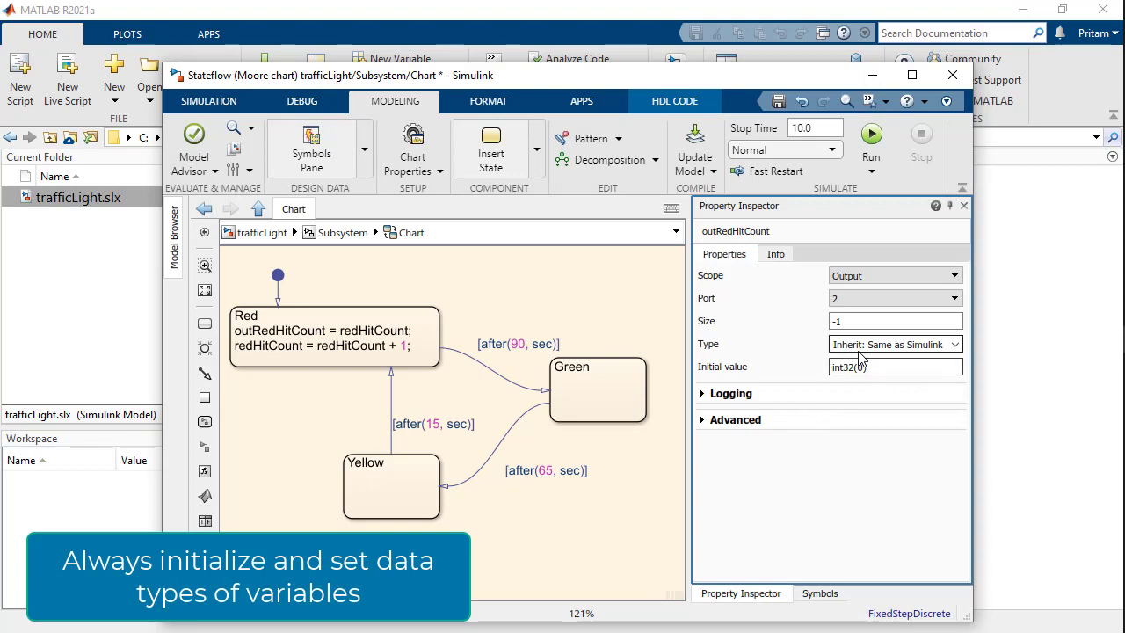
{"action": "left_click", "coordinate": [818, 595]}
{"action": "left_click", "coordinate": [829, 527]}
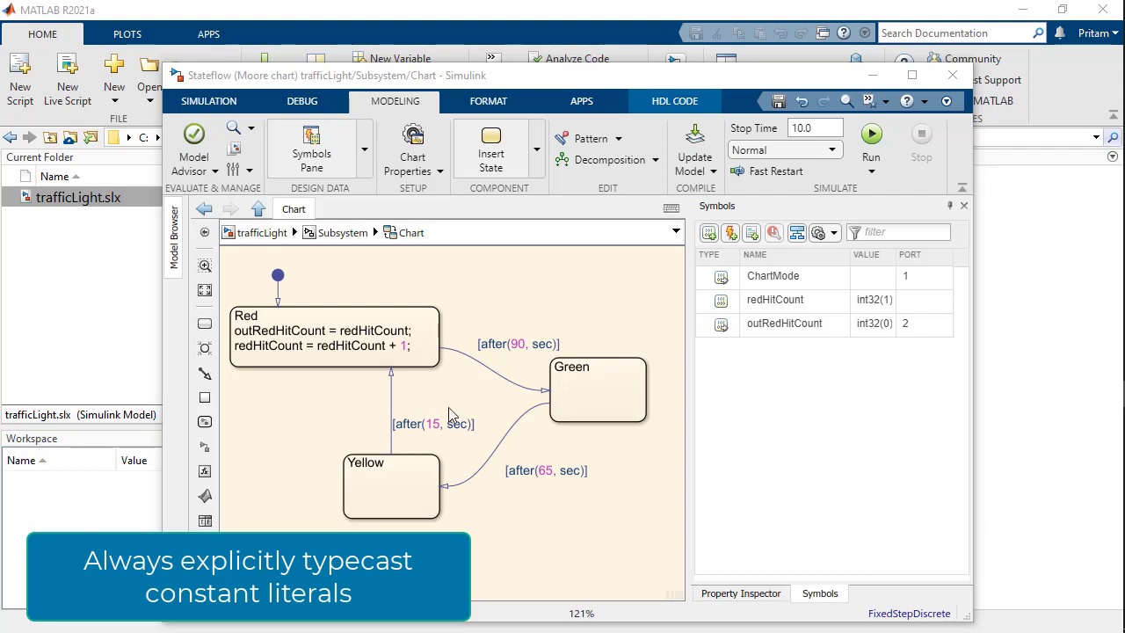
Change the Red state's increment to redHitCount + int32(1), then go up to the Subsystem
{"action": "left_click", "coordinate": [404, 345]}
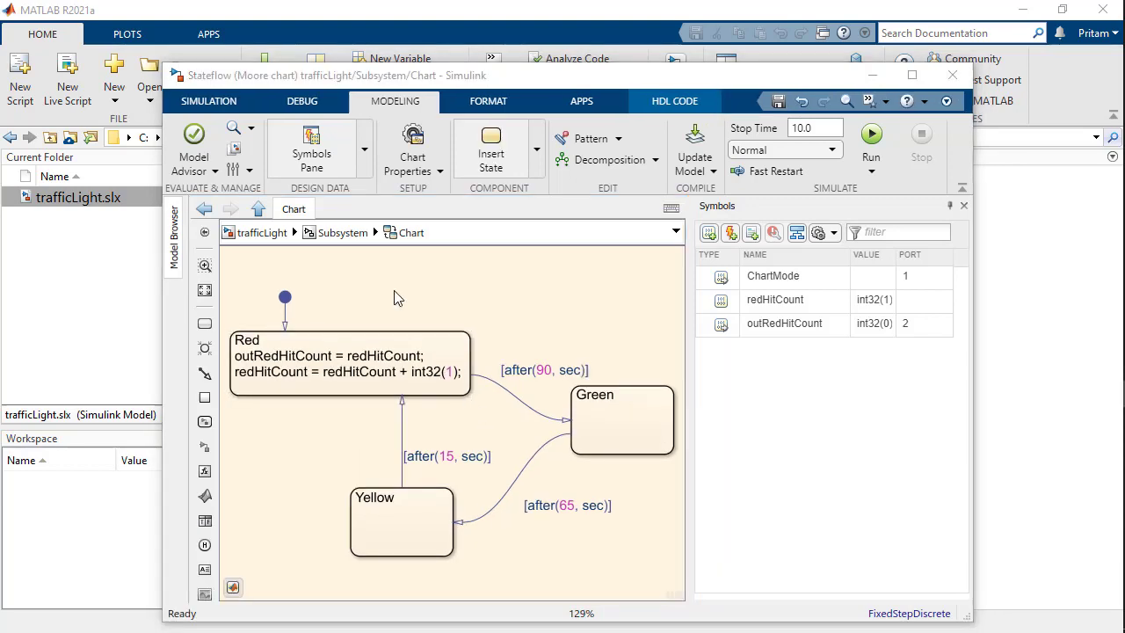
{"action": "left_click", "coordinate": [350, 236]}
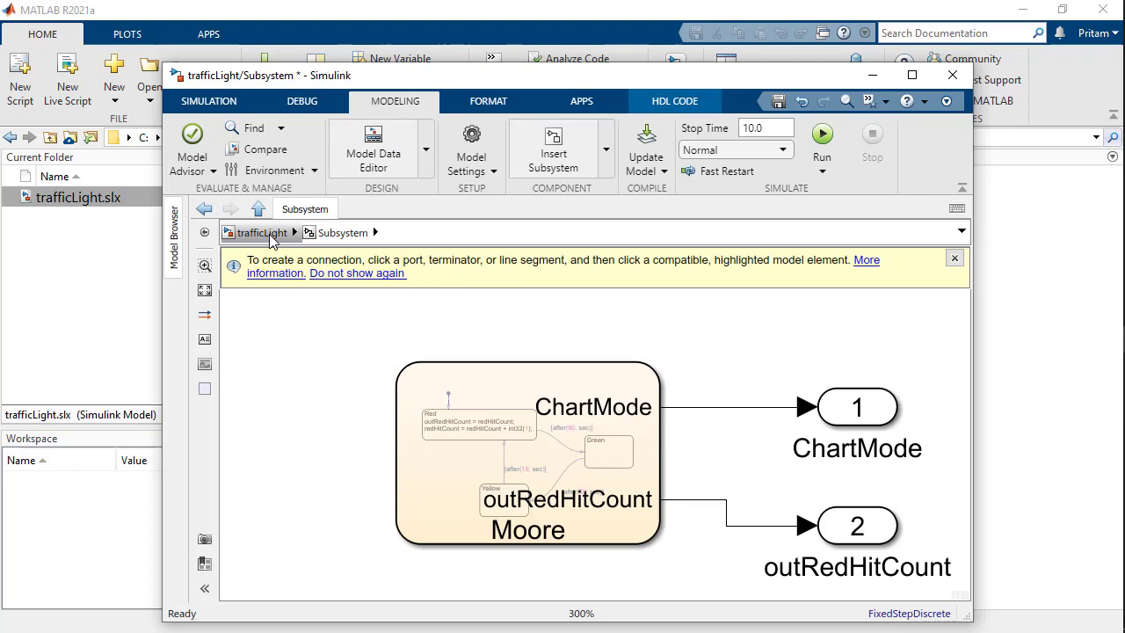
In trafficLight, wire outRedHitCount to the Scope's second input, save, and view the Scope
{"action": "left_click", "coordinate": [270, 242]}
{"action": "left_click", "coordinate": [859, 387]}
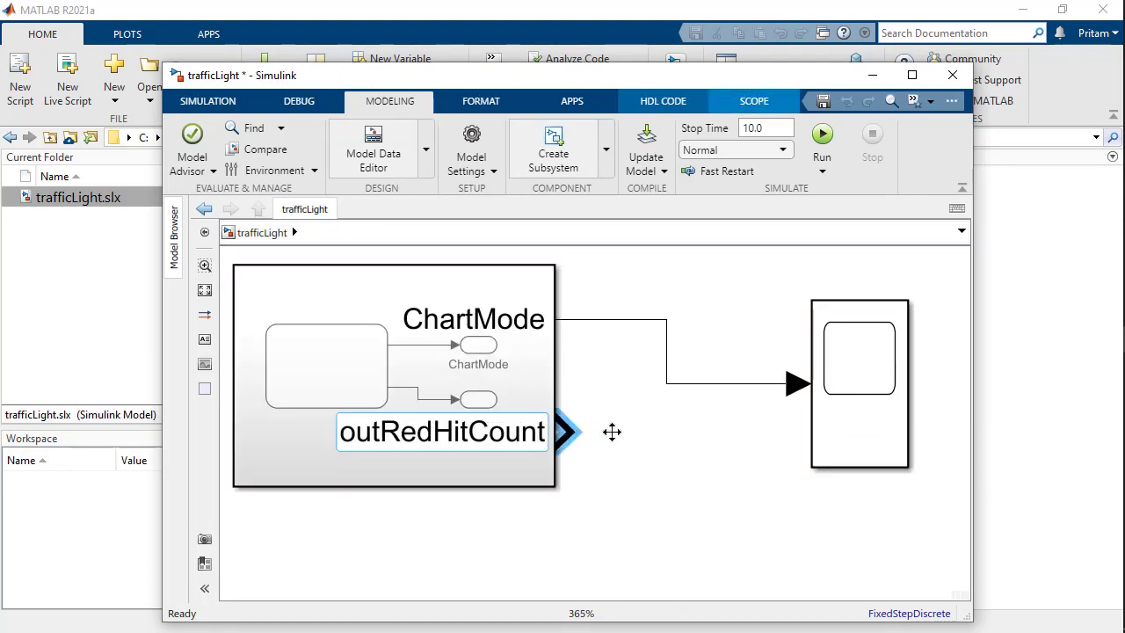
{"action": "left_click_drag", "start_coordinate": [609, 432], "coordinate": [859, 421]}
{"action": "key", "text": "ctrl+s"}
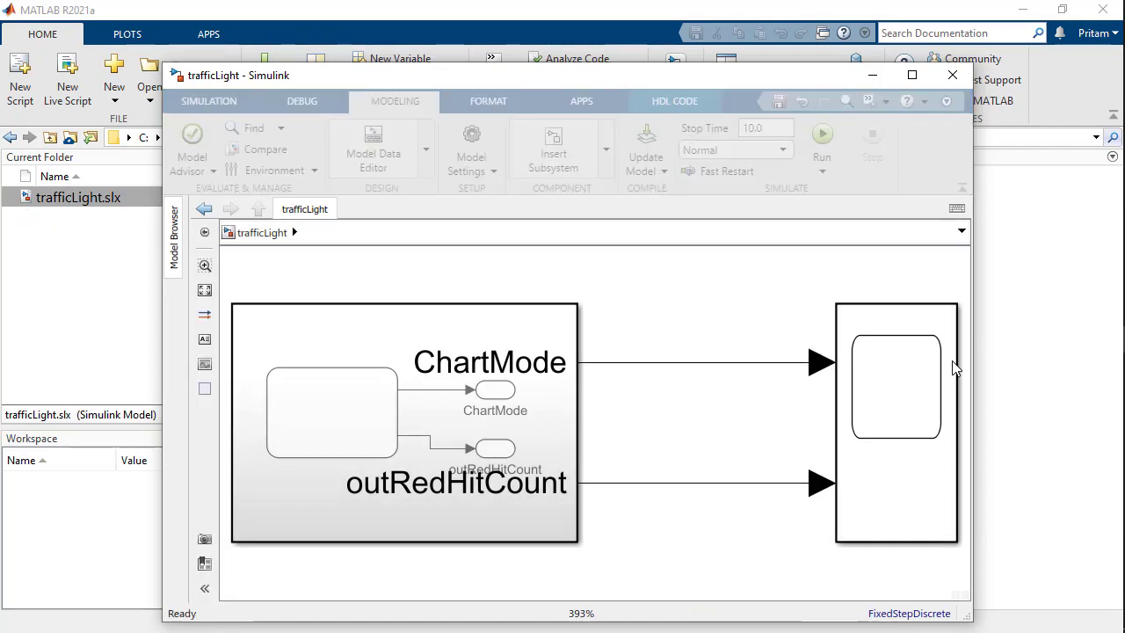
{"action": "double_click", "coordinate": [897, 483]}
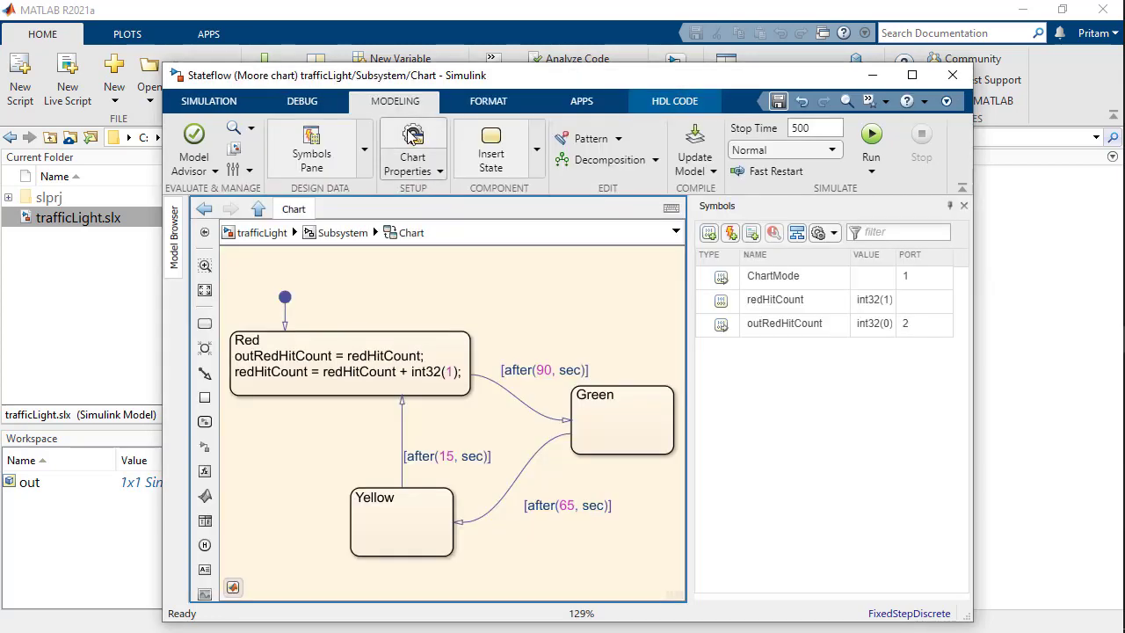
In Chart Properties, enable 'Initialize outputs every time chart wakes up'
{"action": "left_click", "coordinate": [411, 137]}
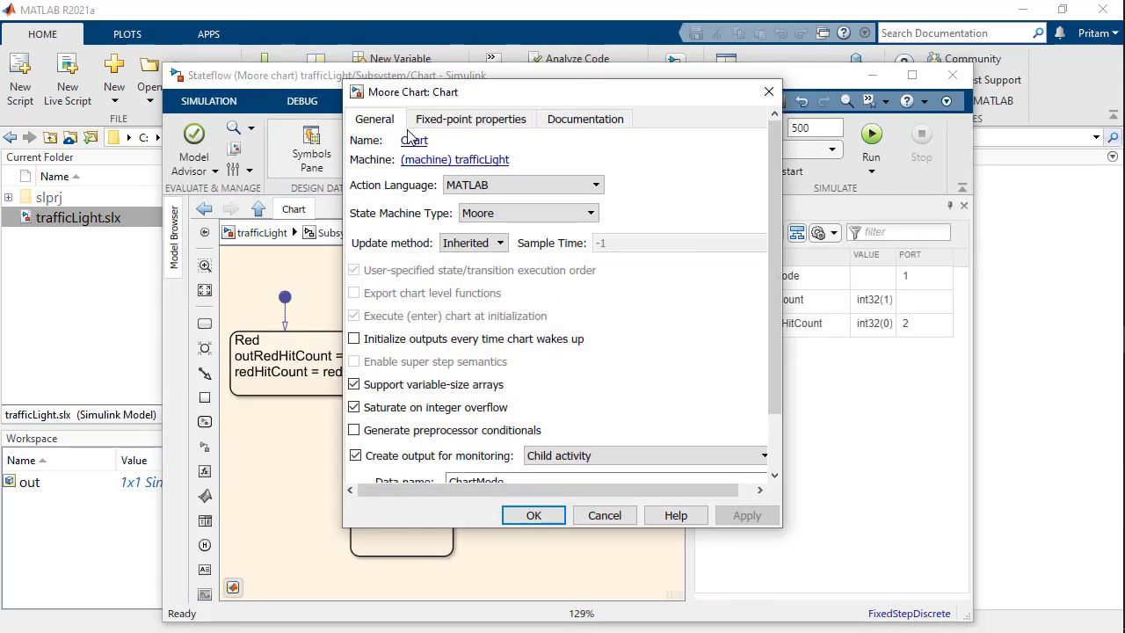
{"action": "left_click", "coordinate": [449, 348]}
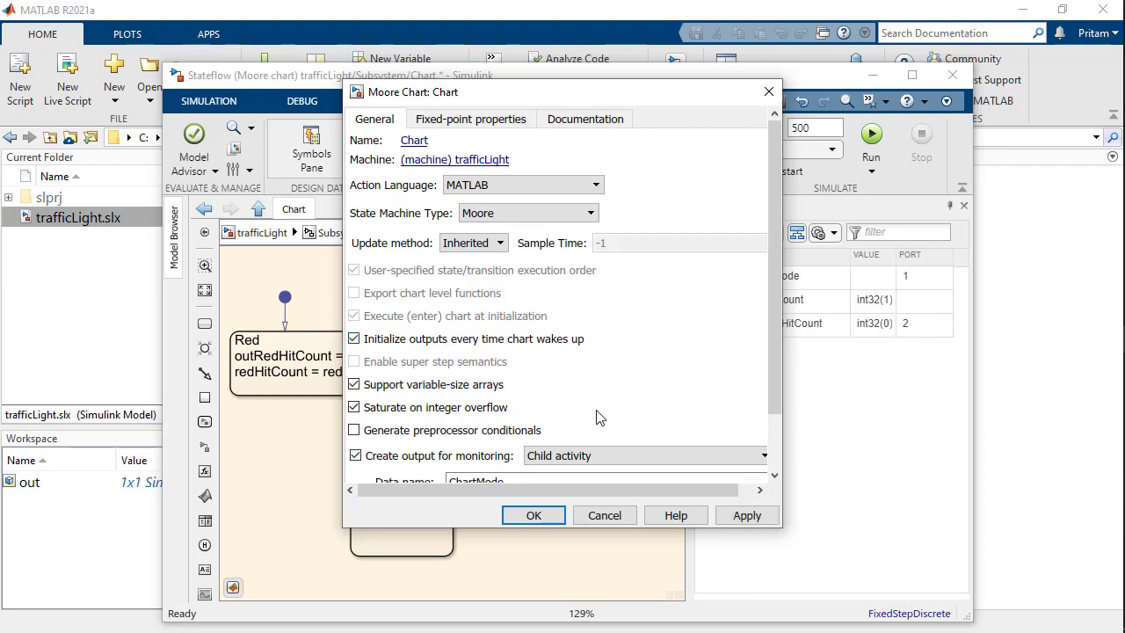
Apply the chart property change, rerun the simulation, and view the Scope plots
{"action": "left_click", "coordinate": [771, 515]}
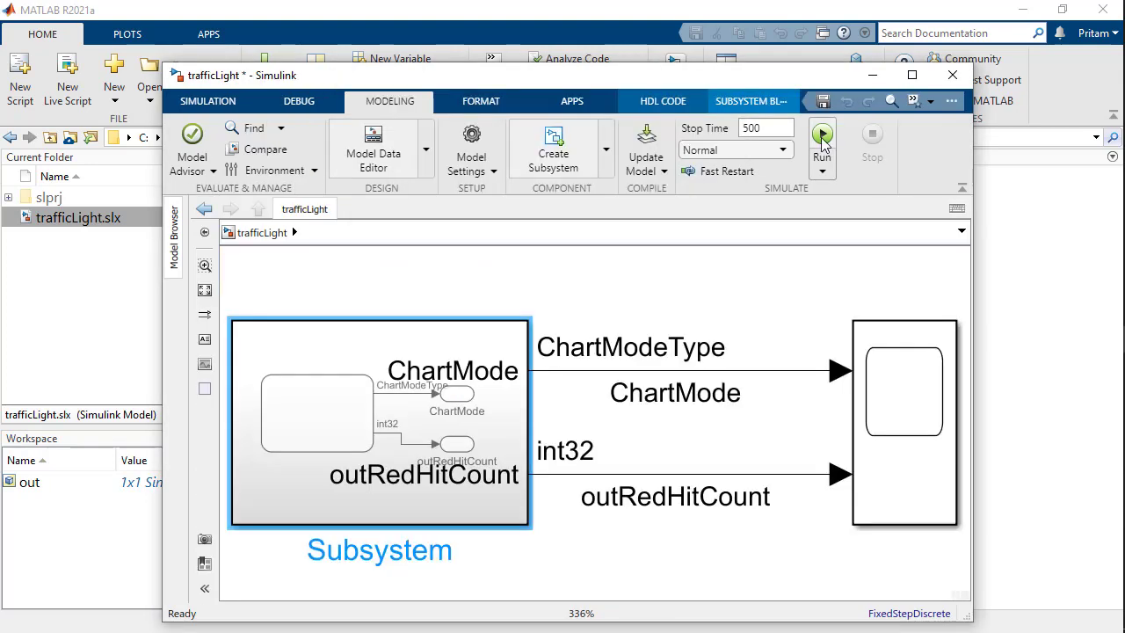
{"action": "left_click", "coordinate": [822, 139]}
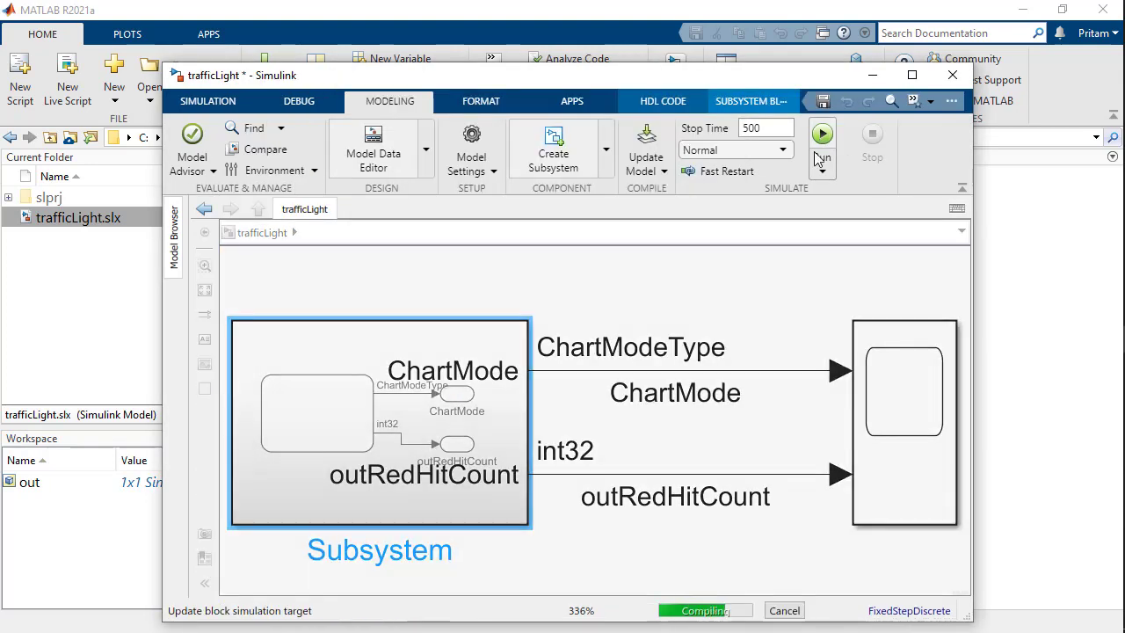
{"action": "double_click", "coordinate": [890, 457]}
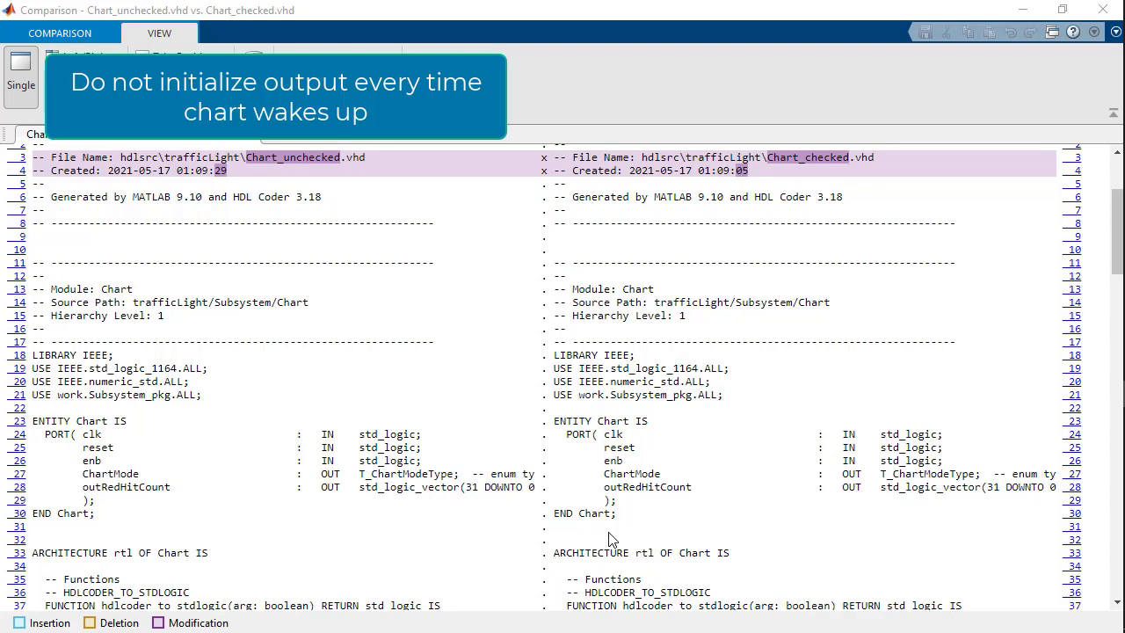
{"action": "scroll", "coordinate": [609, 532], "scroll_direction": "down", "scroll_amount": 5}
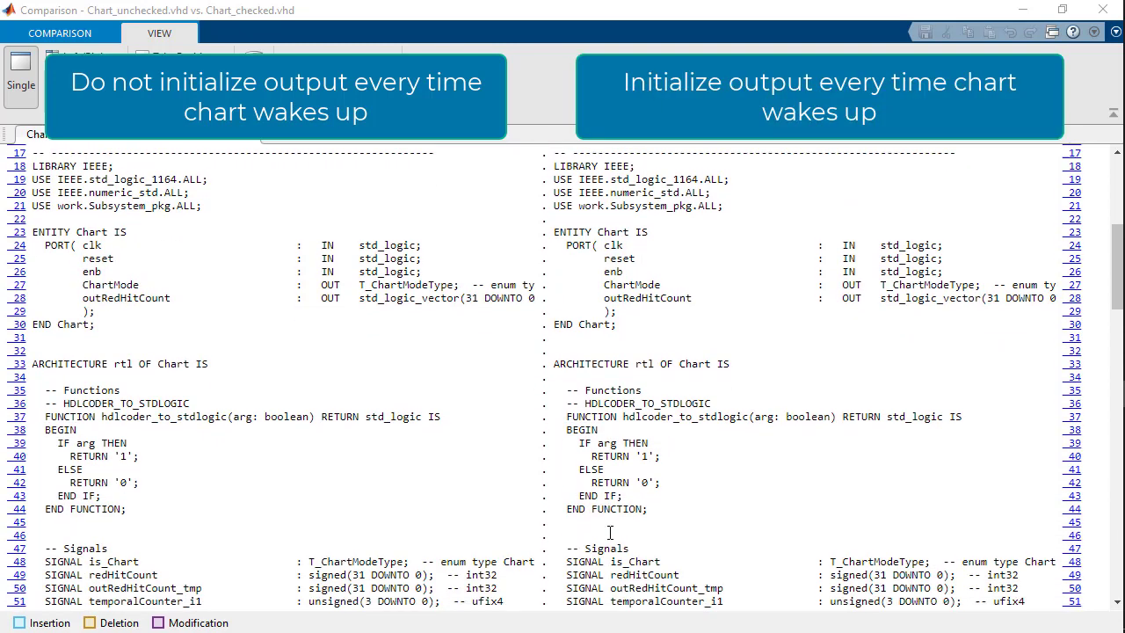
{"action": "scroll", "coordinate": [609, 533], "scroll_direction": "down", "scroll_amount": 13}
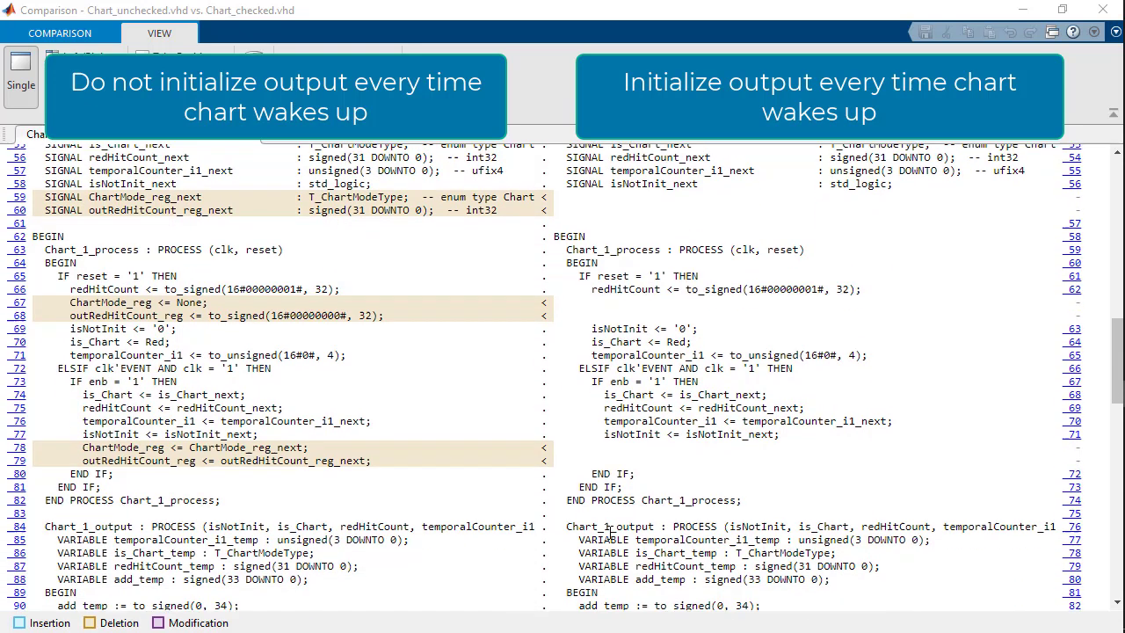
{"action": "scroll", "coordinate": [609, 533], "scroll_direction": "down", "scroll_amount": 1}
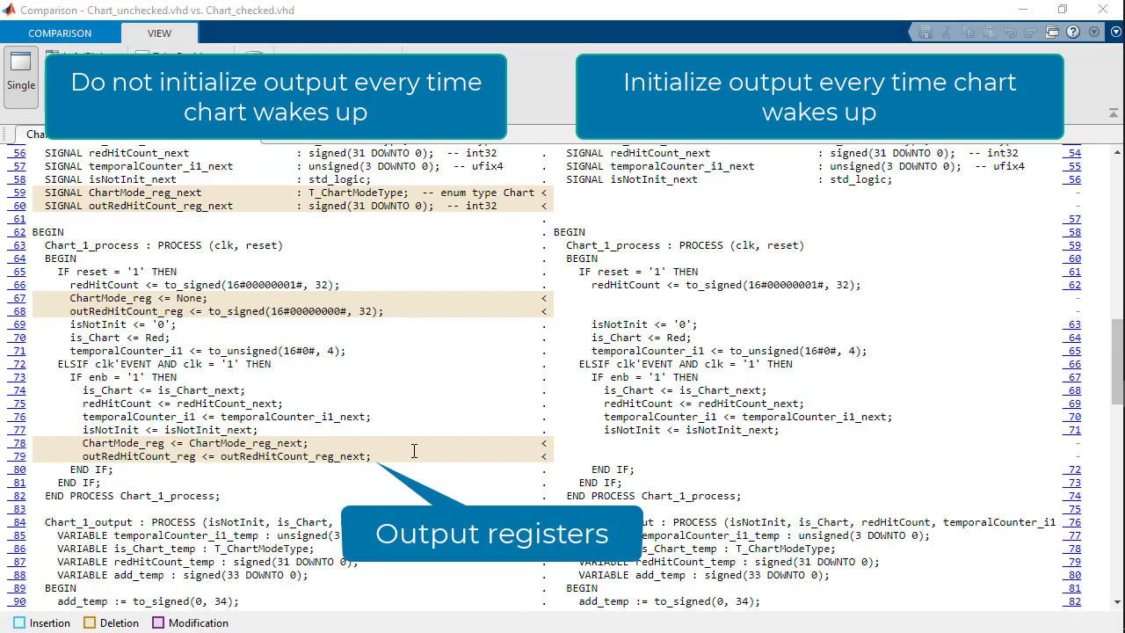
{"action": "scroll", "coordinate": [414, 451], "scroll_direction": "down", "scroll_amount": 20}
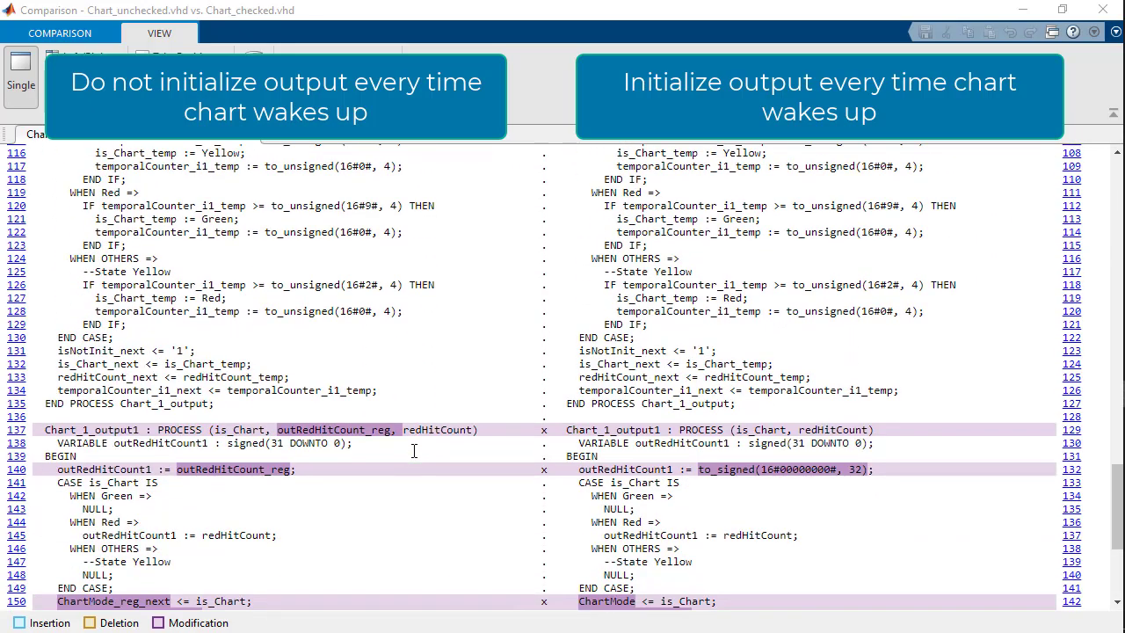
{"action": "scroll", "coordinate": [414, 450], "scroll_direction": "down", "scroll_amount": 5}
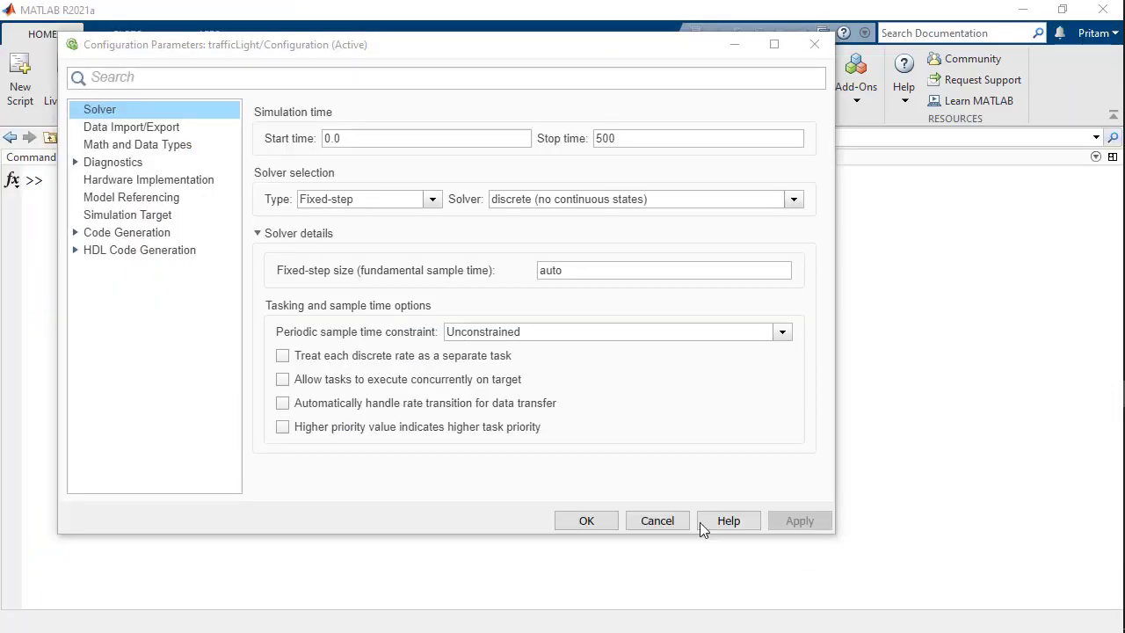
Go from Hardware Implementation to HDL Code Generation and expand its subcategories
{"action": "left_click", "coordinate": [212, 184]}
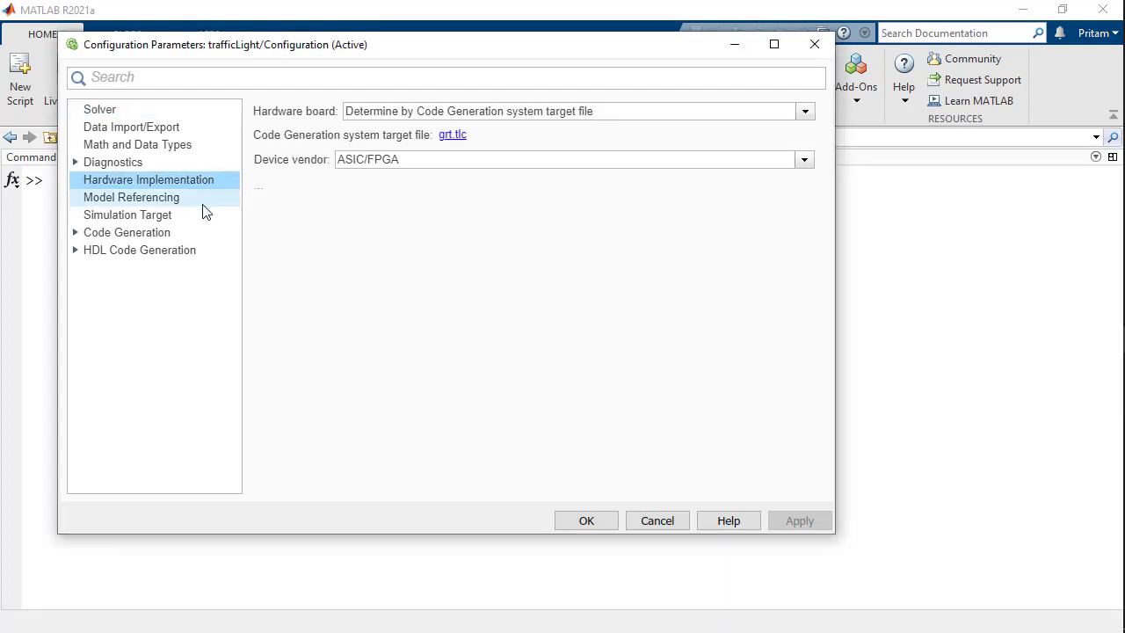
{"action": "left_click", "coordinate": [100, 255]}
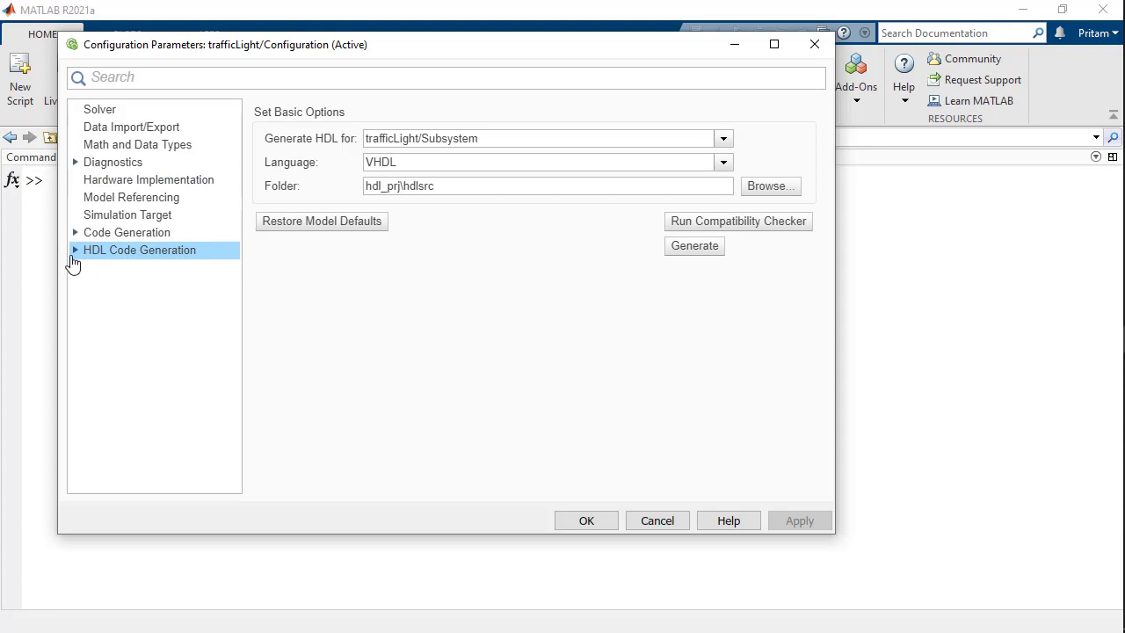
{"action": "left_click", "coordinate": [76, 254]}
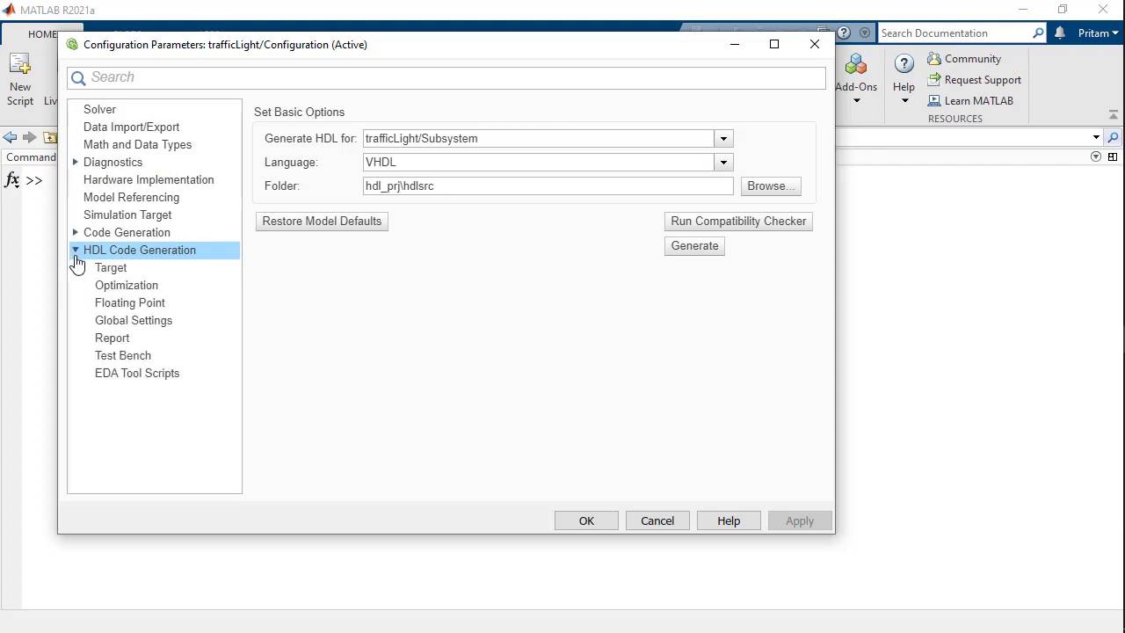